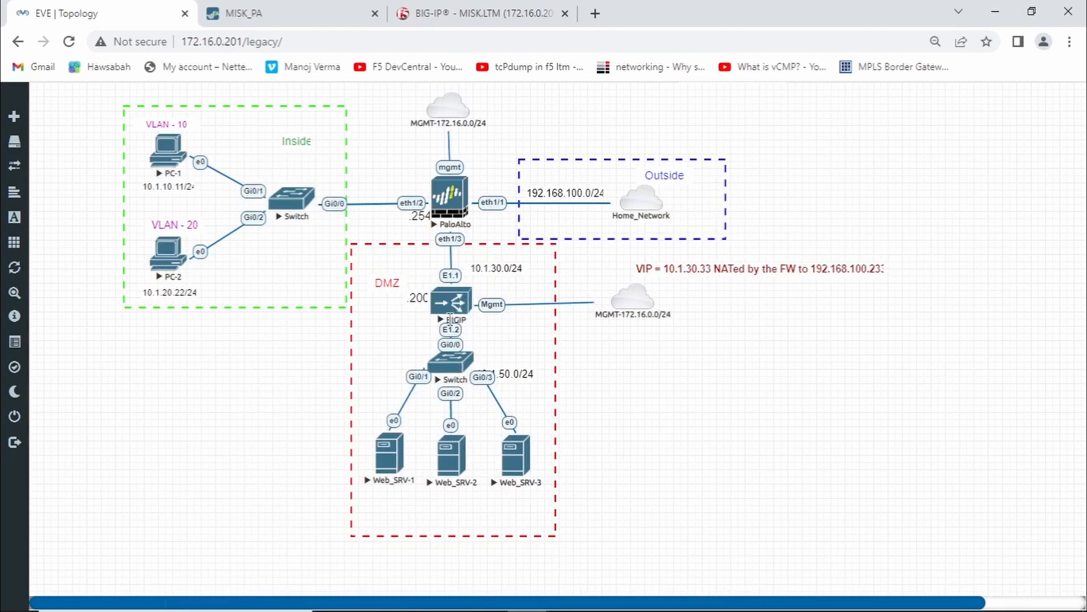
Step: Switch to the BIG-IP configuration utility and display the Local Traffic network map
click(472, 23)
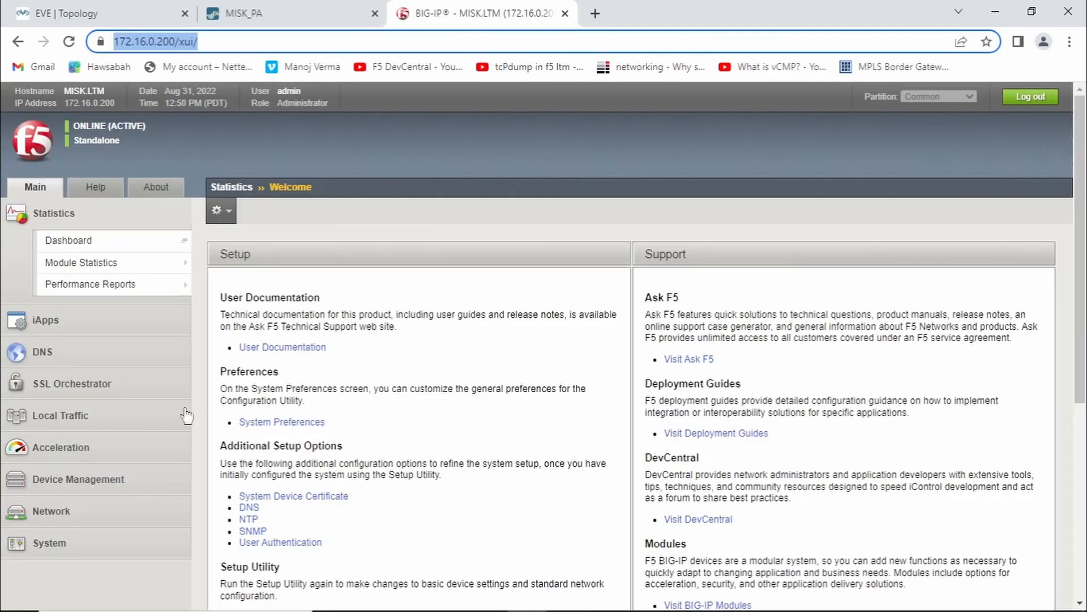
click(116, 416)
mouse_move(72, 391)
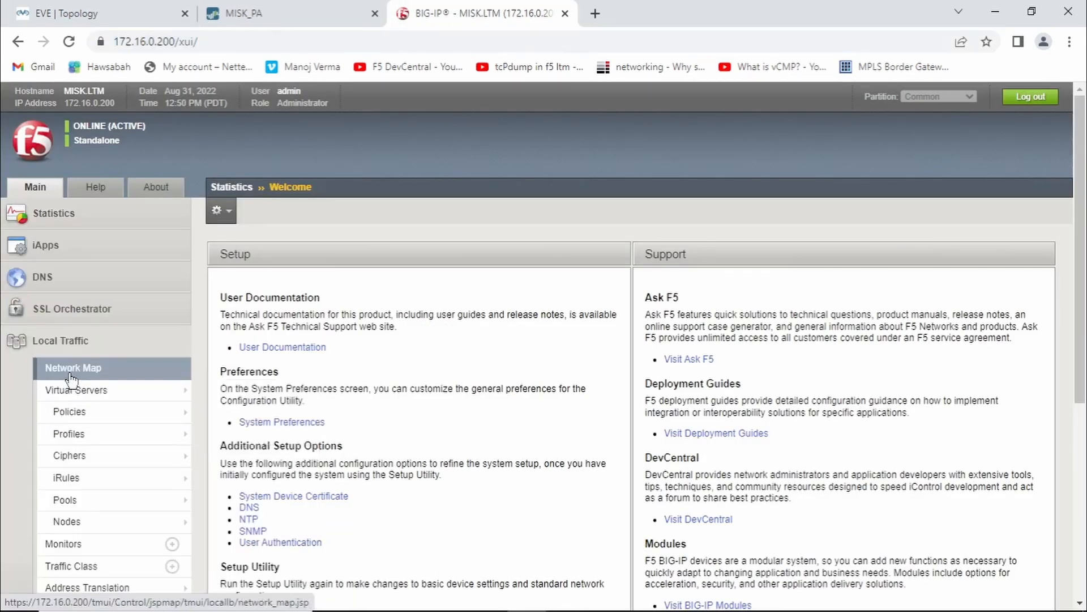
click(73, 369)
mouse_move(184, 507)
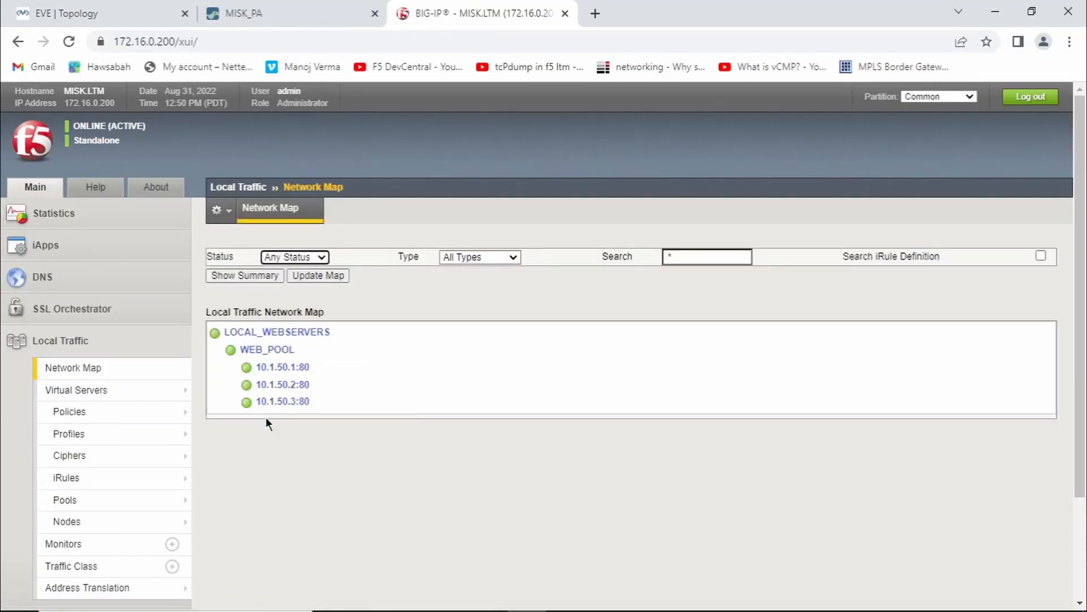
Step: Check the lab topology, then open the LOCAL_WEBSERVERS virtual server's properties from the BIG-IP network map
click(121, 9)
click(481, 13)
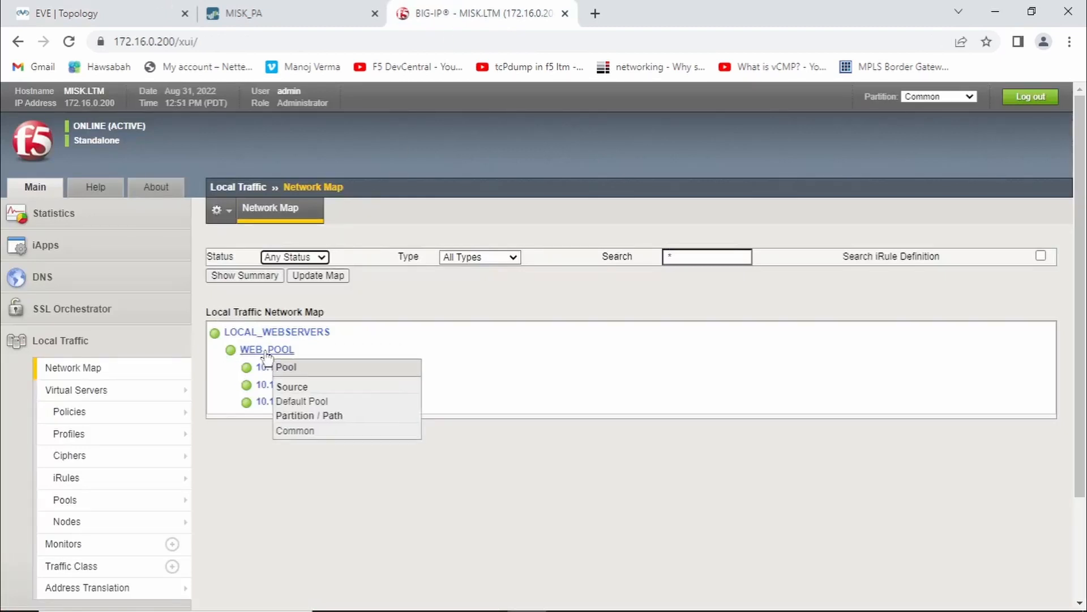
mouse_move(276, 333)
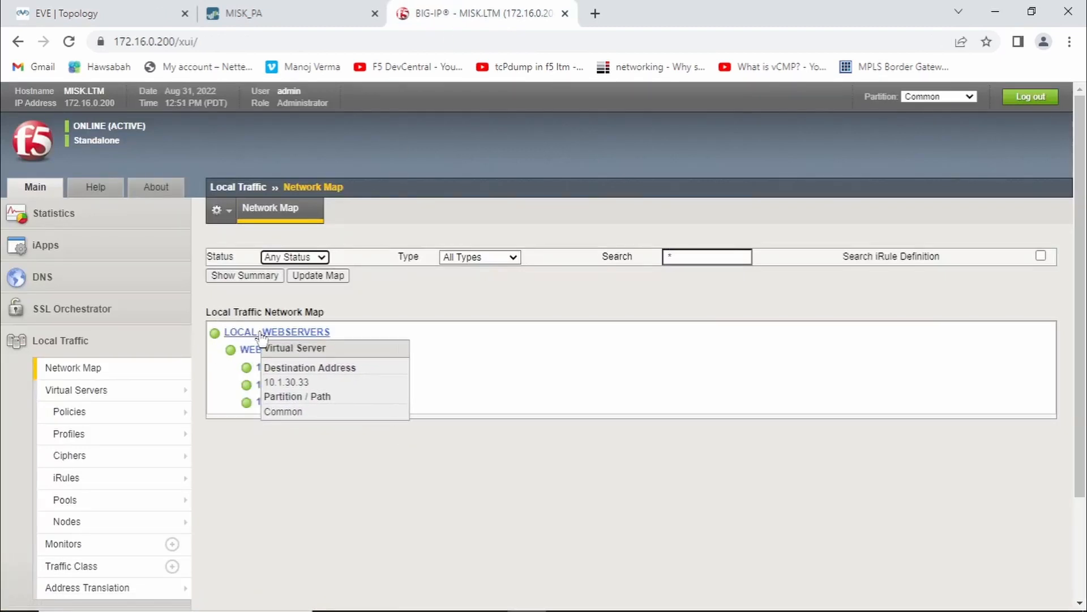
click(312, 337)
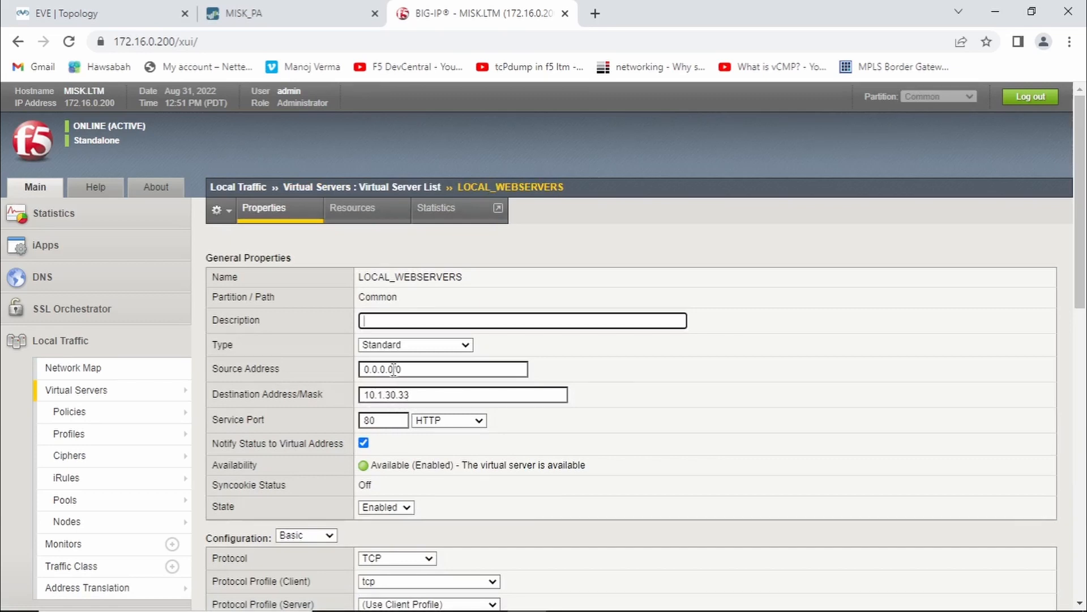
Step: Switch to the Palo Alto firewall and review its address objects, security policies and NAT rules for the web server
click(151, 22)
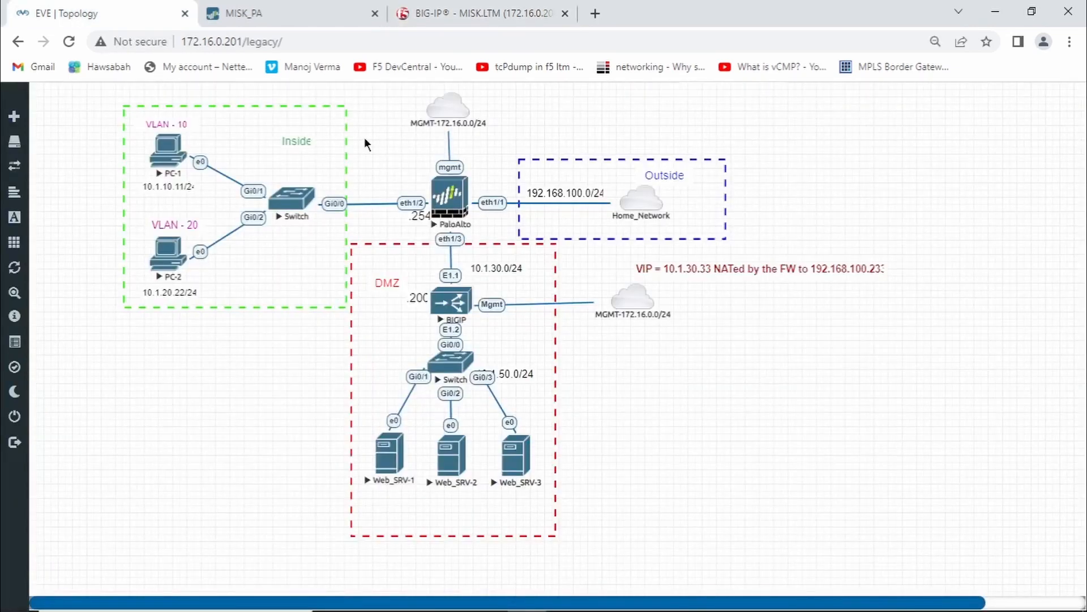
click(309, 14)
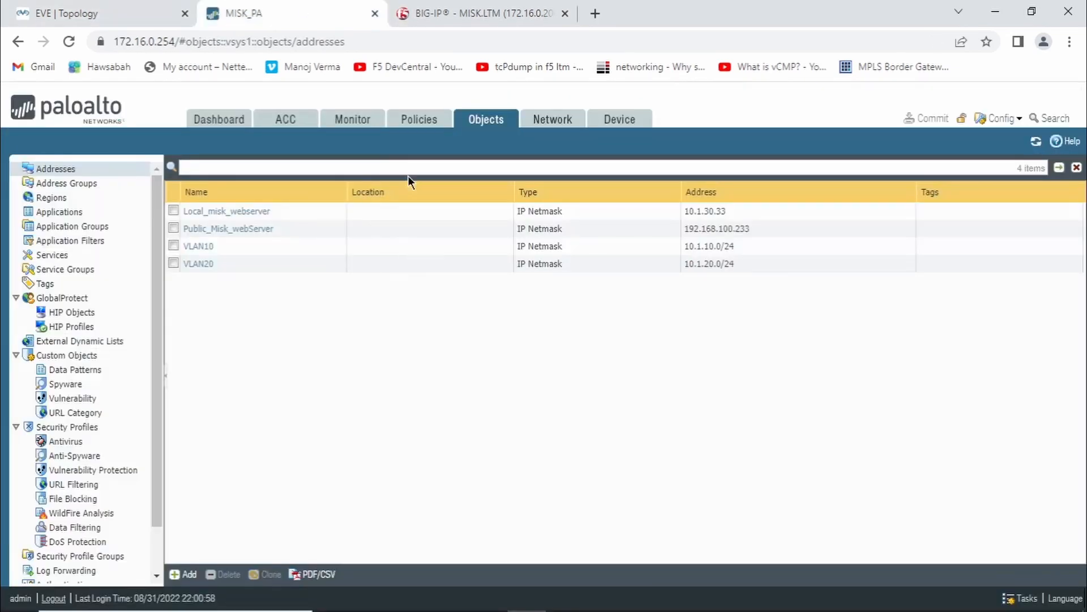
click(731, 208)
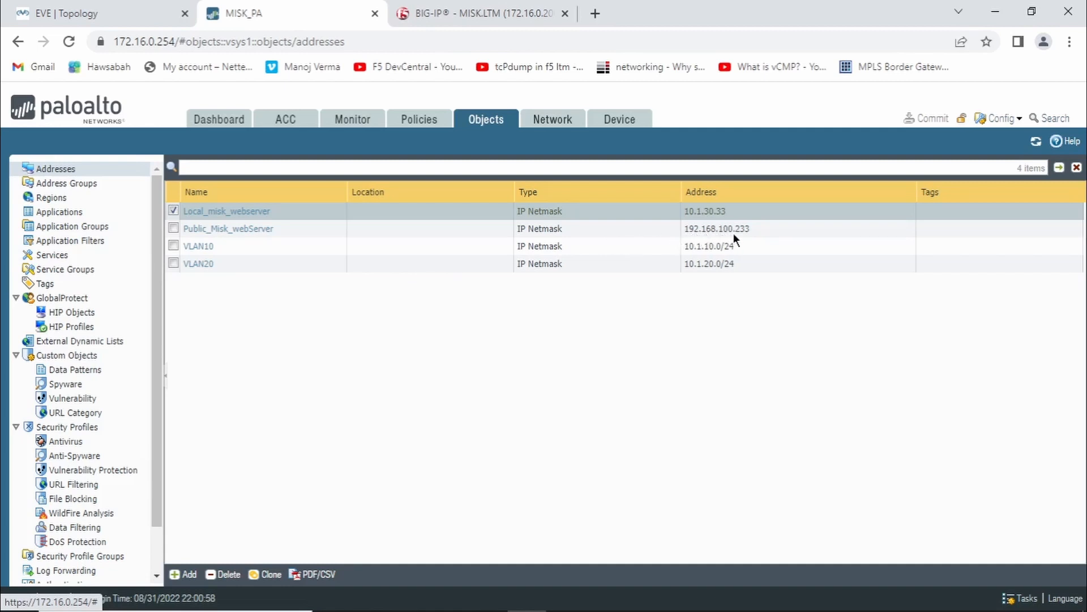
click(419, 120)
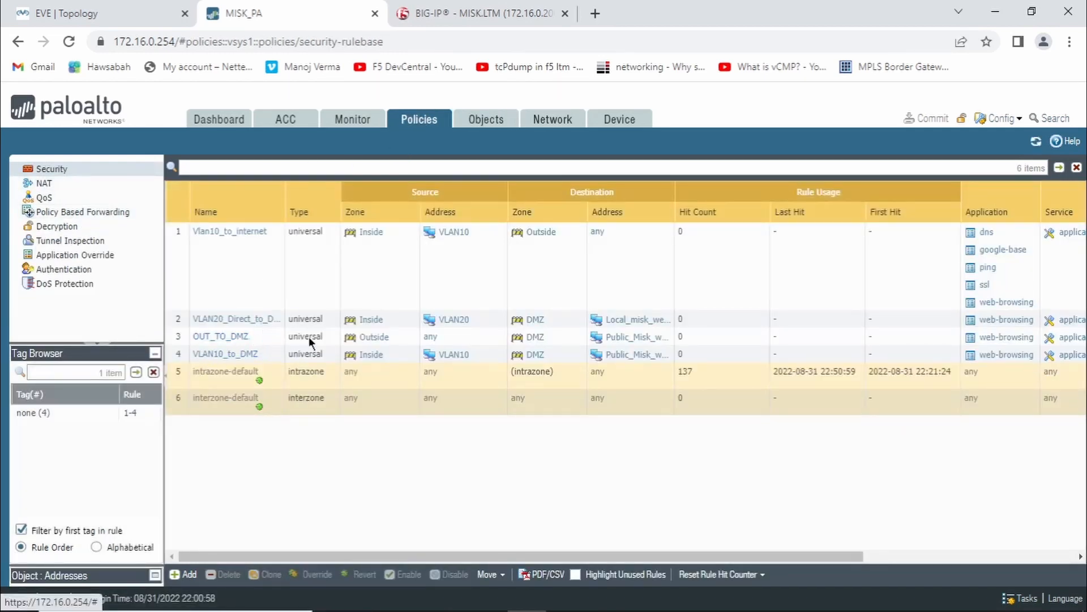
click(45, 183)
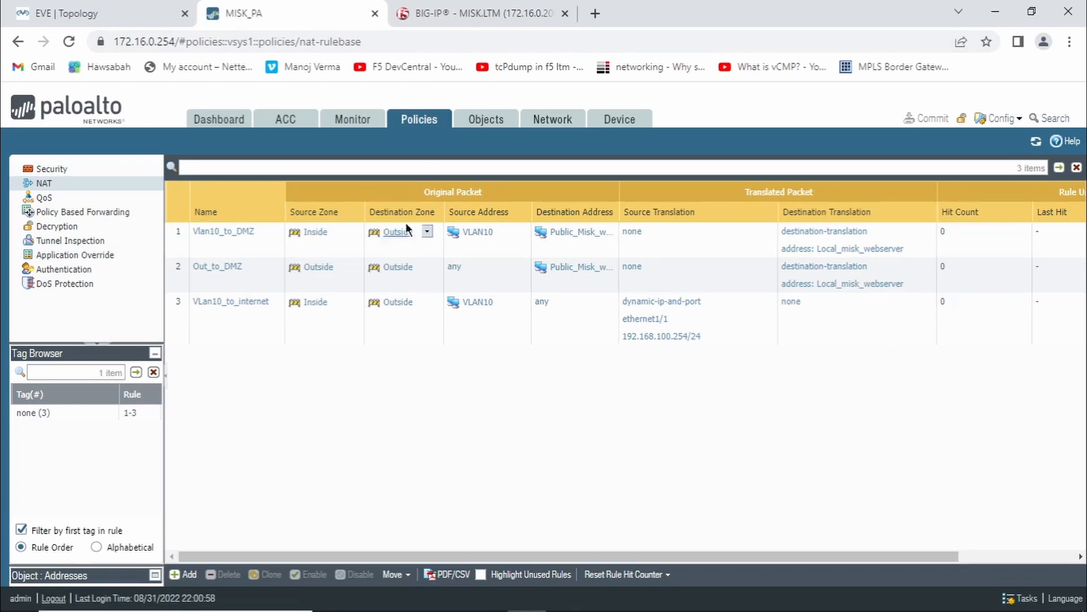
Step: Return to BIG-IP and examine the HTTP profile and client SSL profile settings of the LOCAL_WEBSERVERS virtual server
click(471, 14)
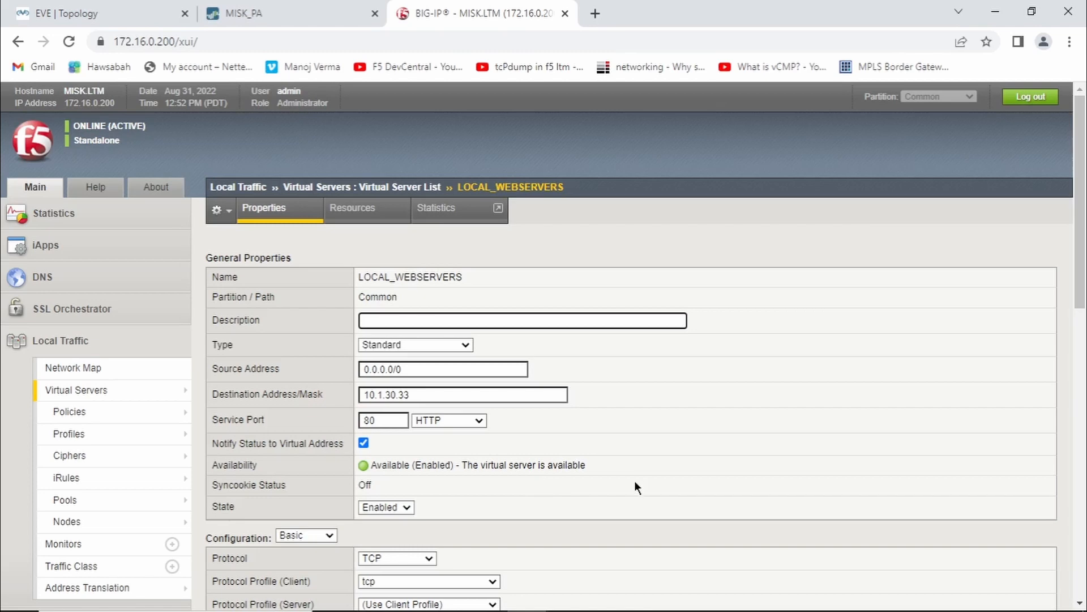
scroll(636, 485, down, 5)
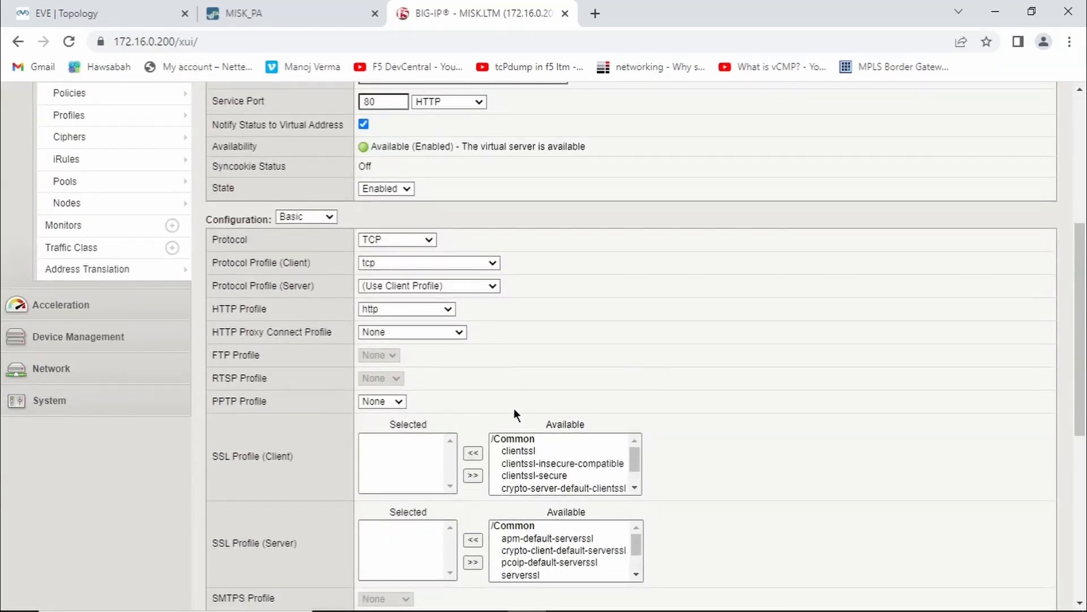
drag(210, 309, 422, 310)
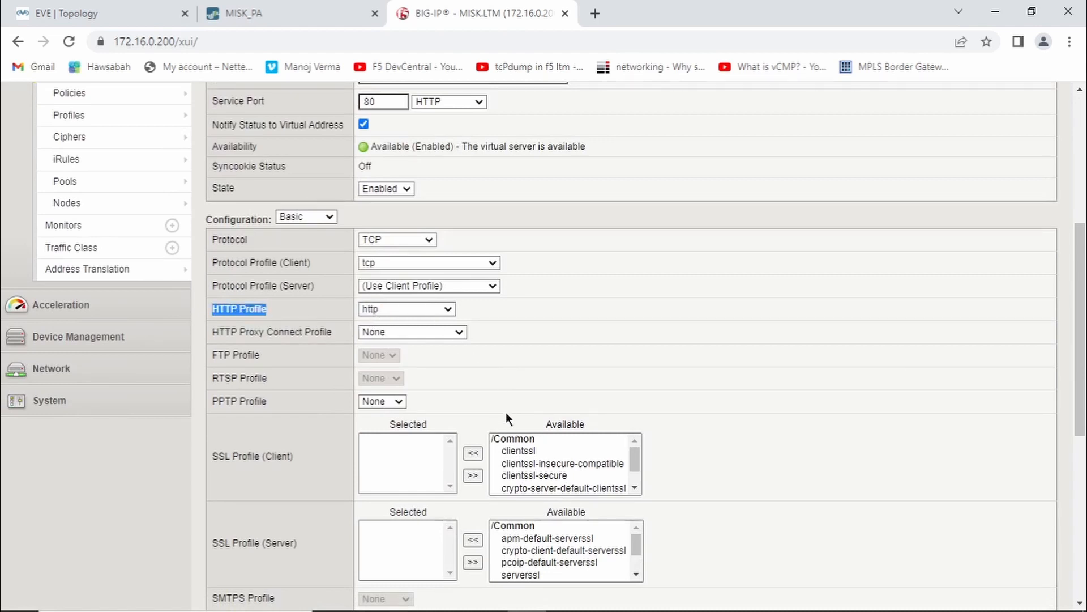
drag(206, 460, 295, 454)
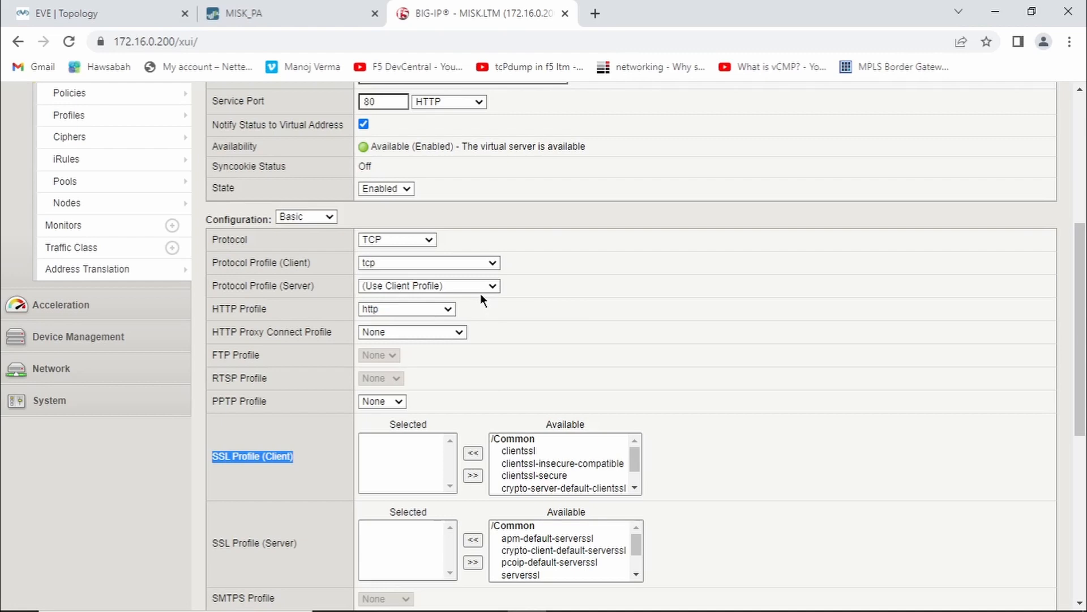
Step: Create a persistence profile named Cookie_Persist with persistence type Cookie, keeping the parent profile's settings
scroll(480, 293, up, 3)
mouse_move(157, 289)
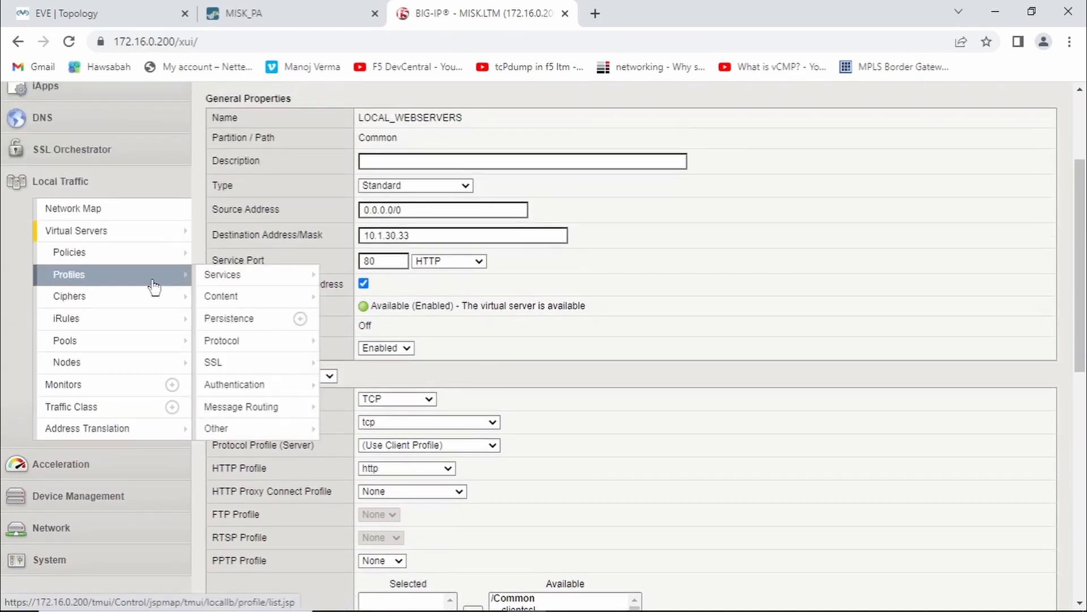
click(234, 324)
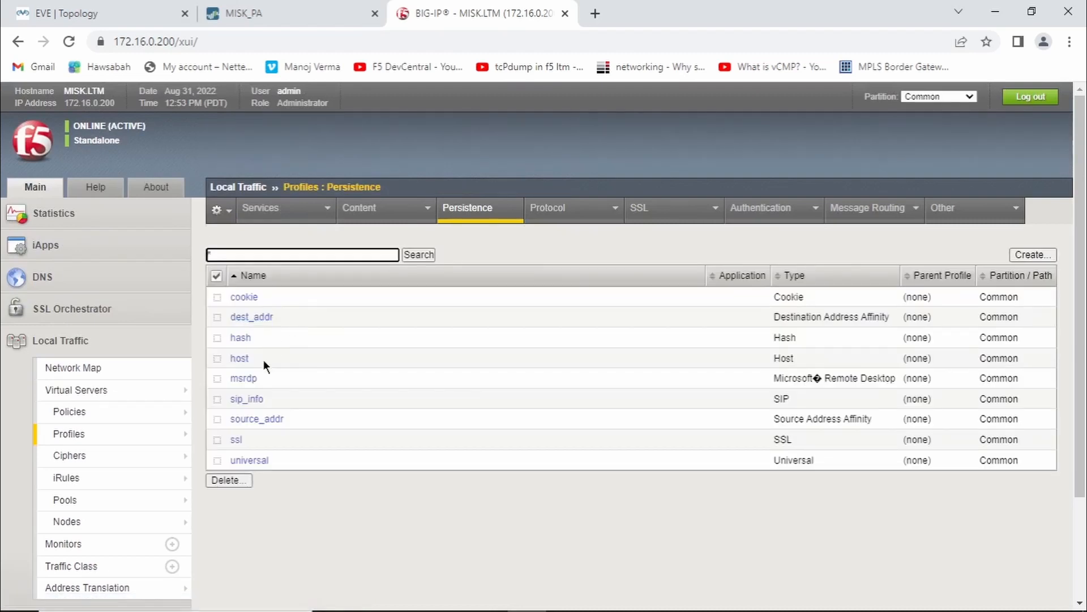
click(1041, 254)
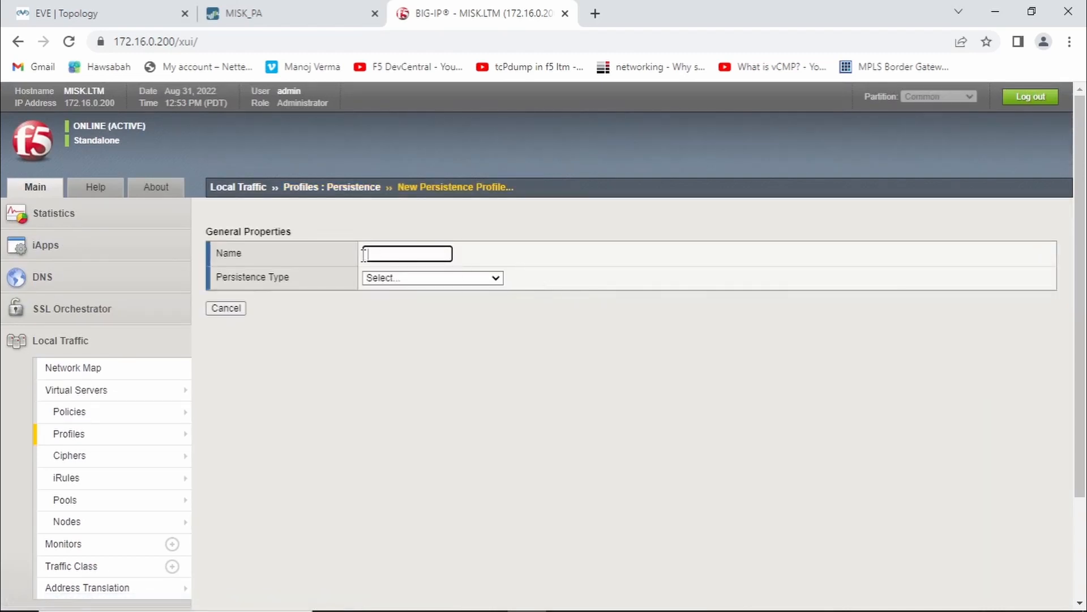
text(Cookie_Persist)
click(401, 278)
click(406, 301)
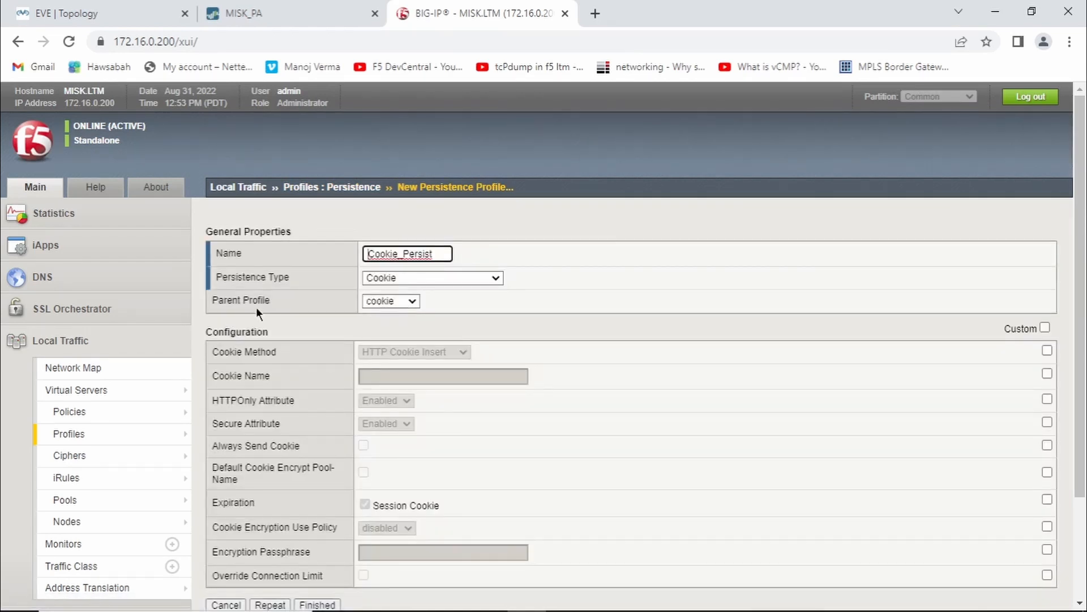
scroll(746, 409, down, 2)
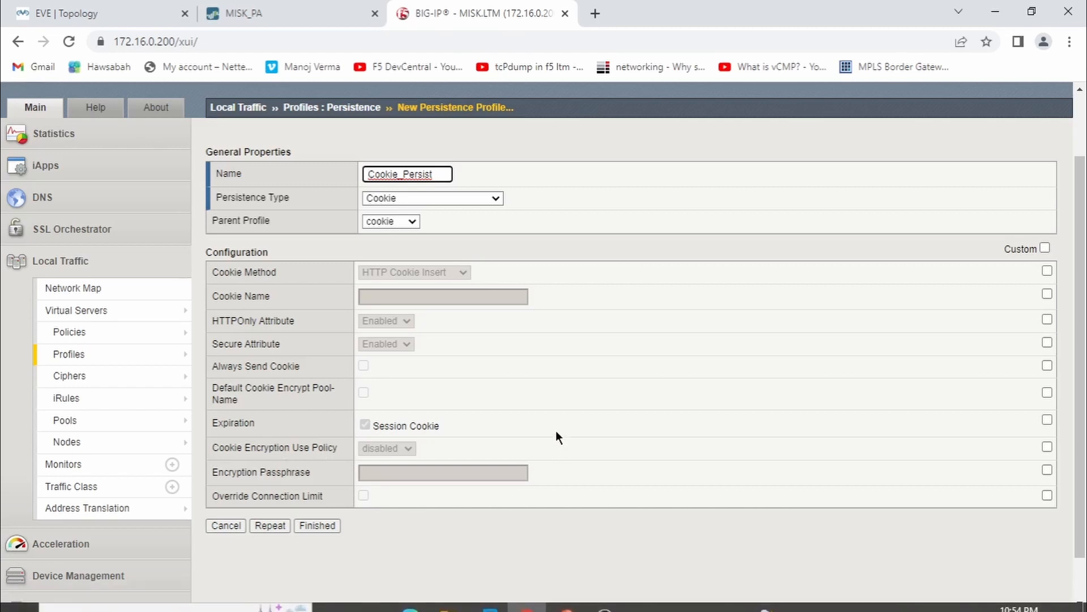
click(331, 530)
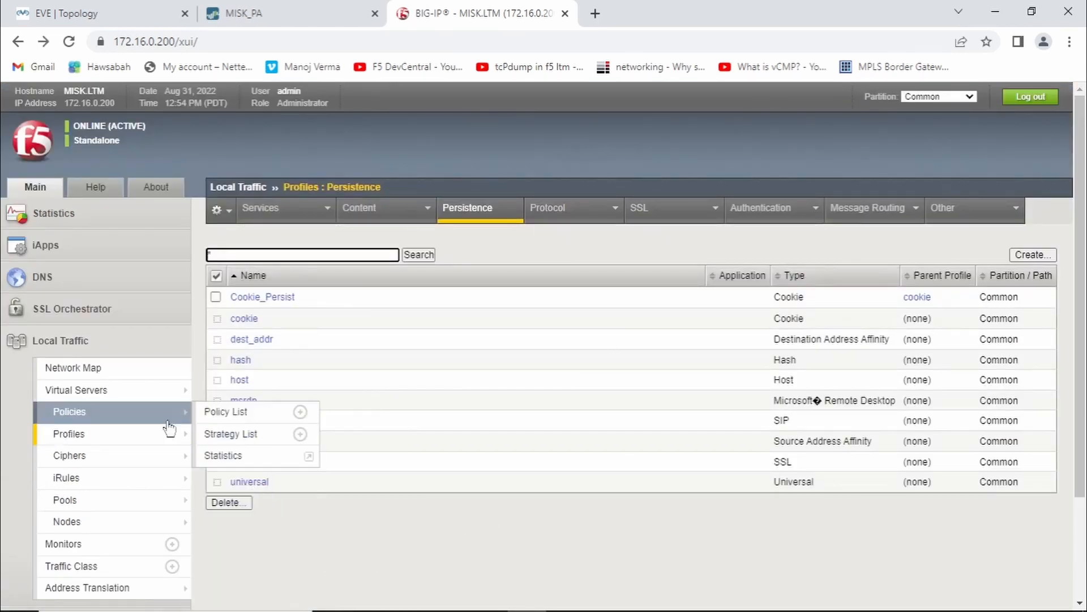
Step: Open the load balancing resources of the LOCAL_WEBSERVERS virtual server and locate its default persistence profile setting
click(137, 396)
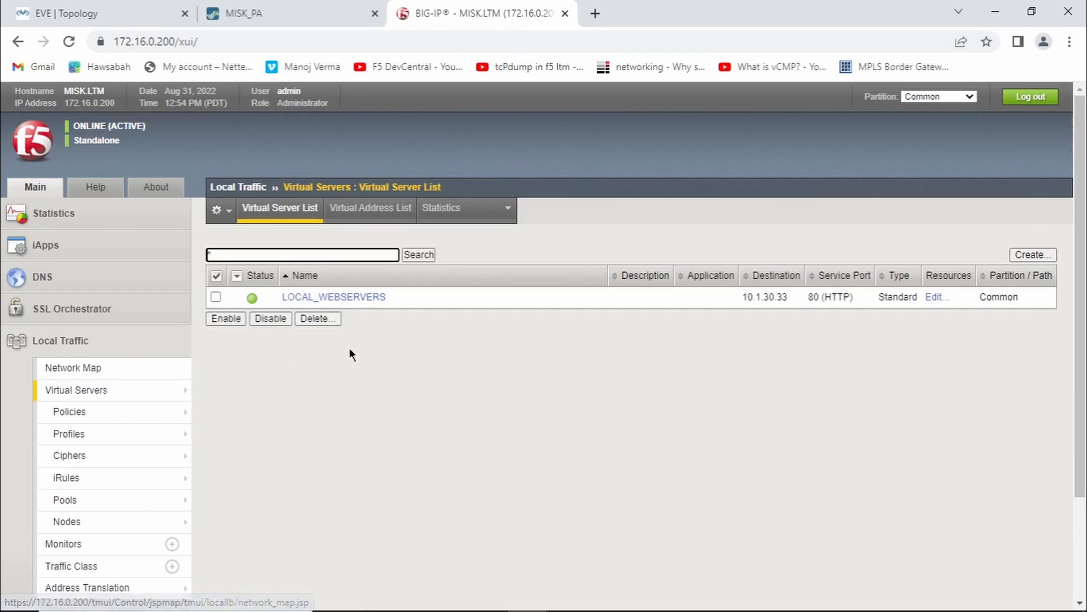
click(361, 298)
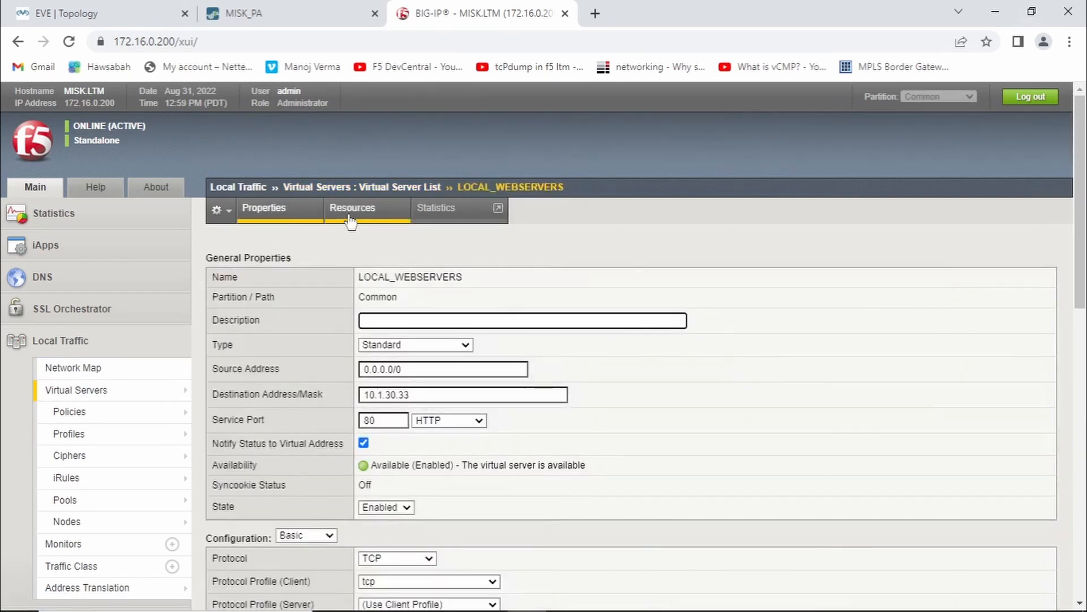
click(359, 218)
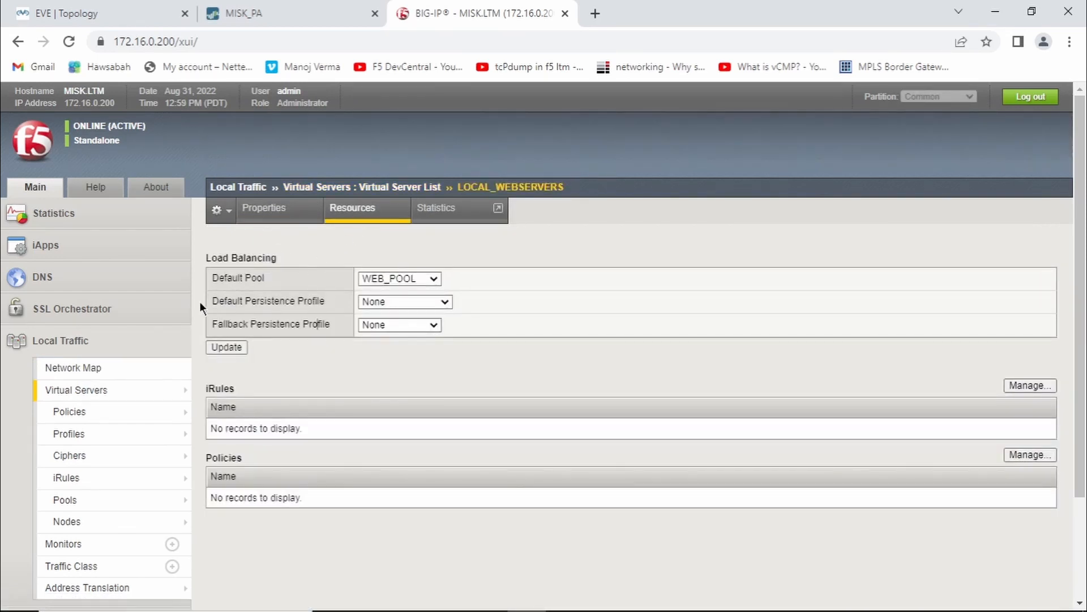
drag(202, 301, 325, 300)
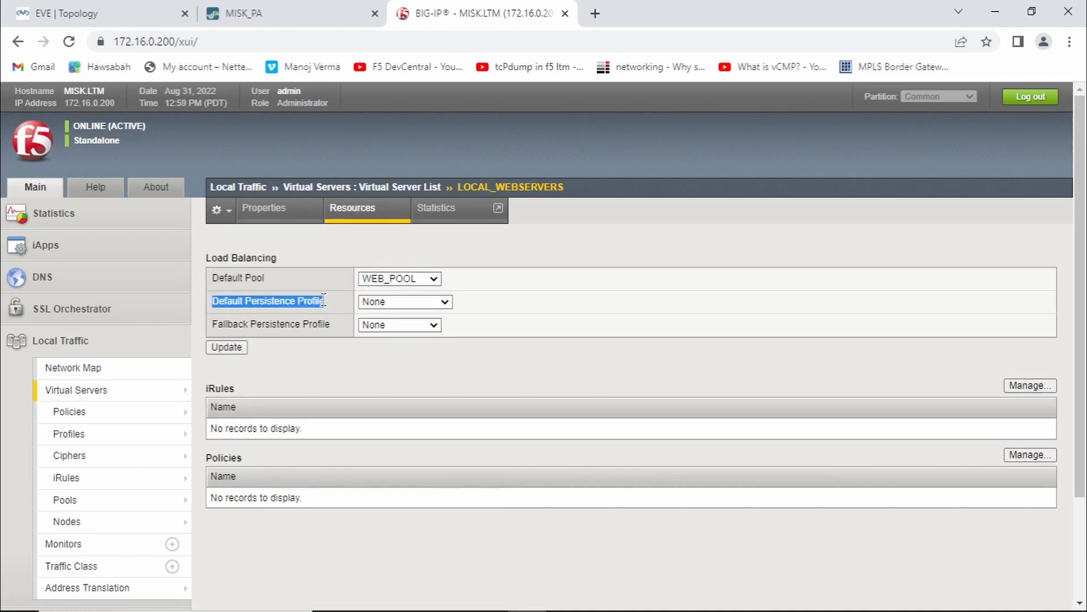
Step: Load 192.168.100.233 in a new browser tab and reload it repeatedly to check which web server responds
click(593, 20)
text(19)
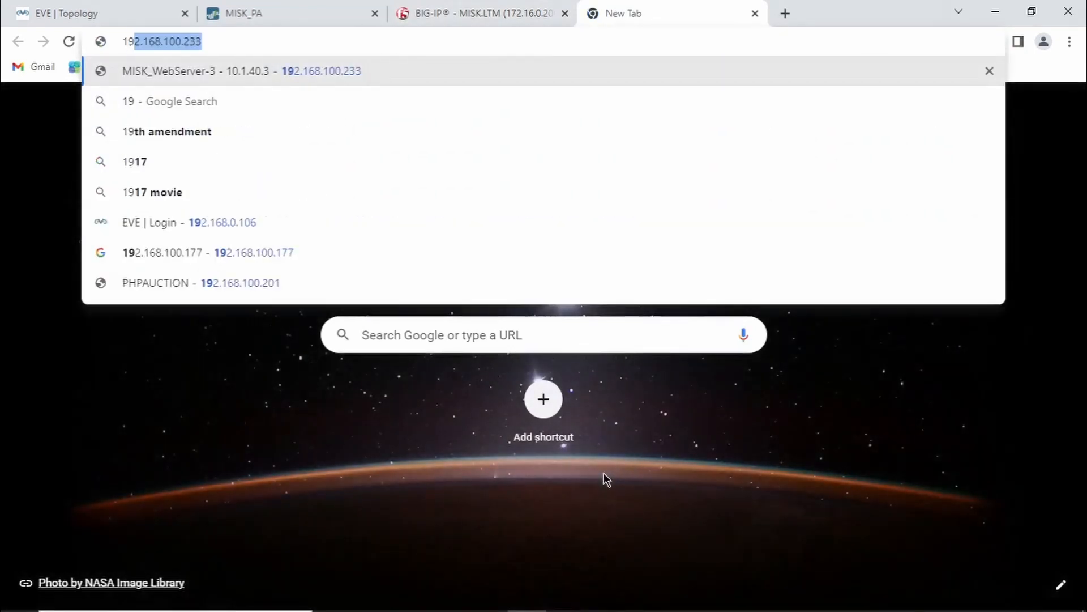
text(2)
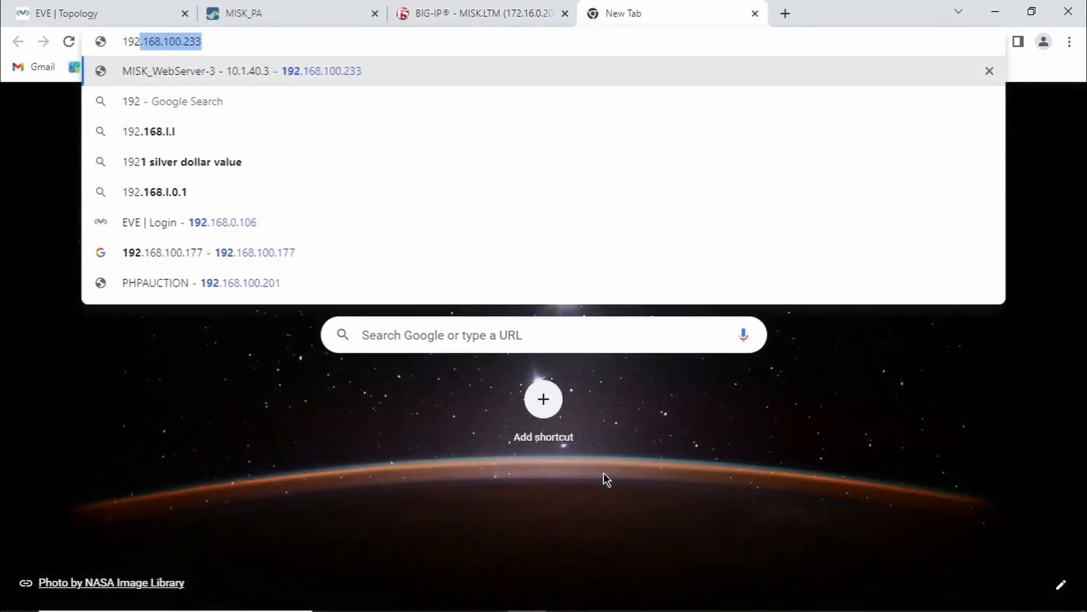
key(Return)
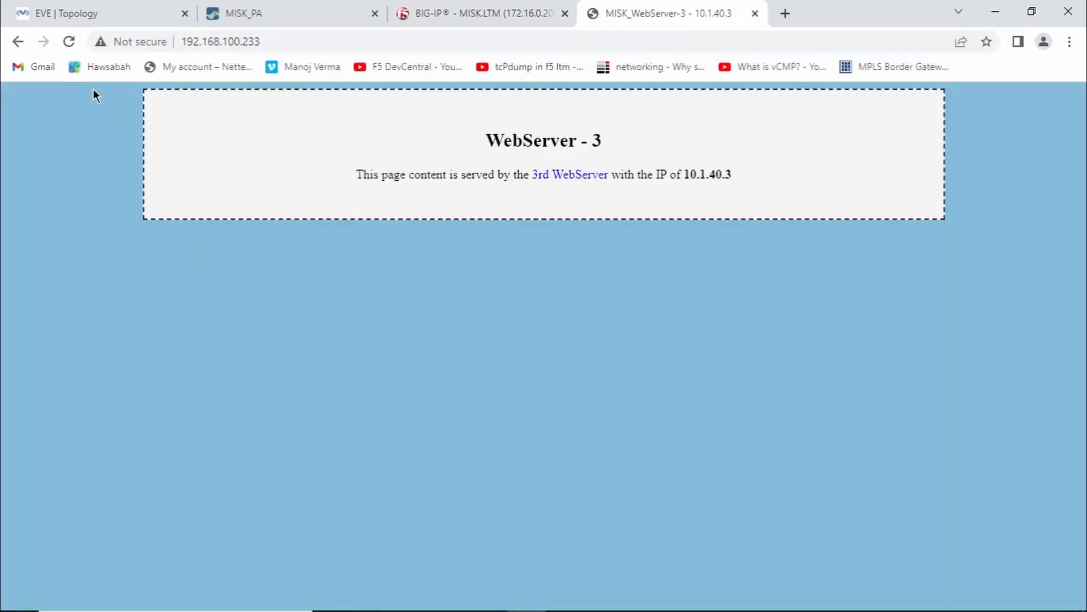
click(70, 43)
click(69, 43)
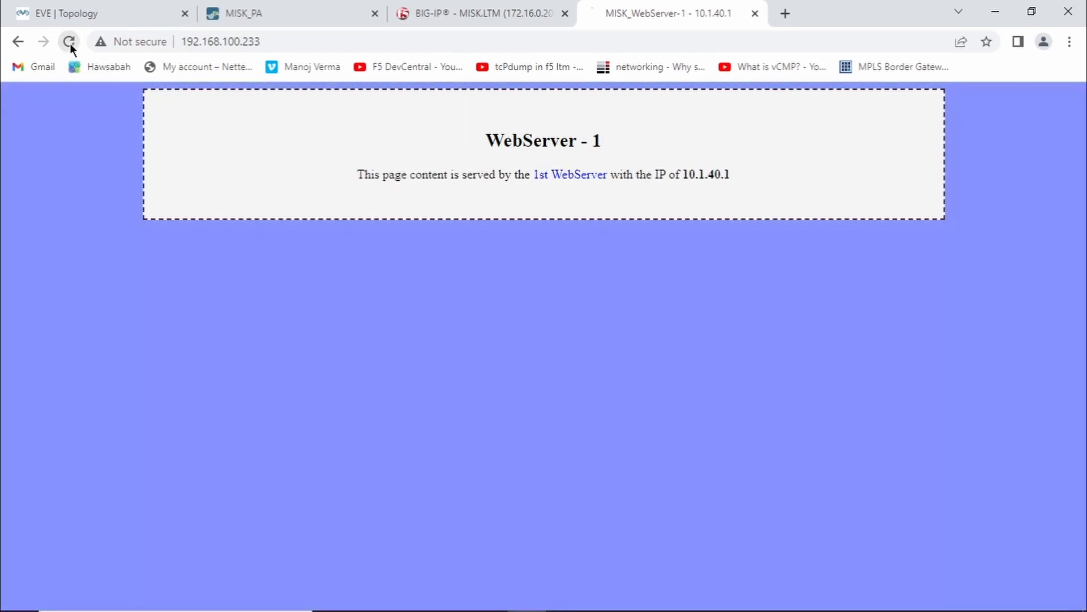
click(69, 43)
click(69, 43)
click(69, 43)
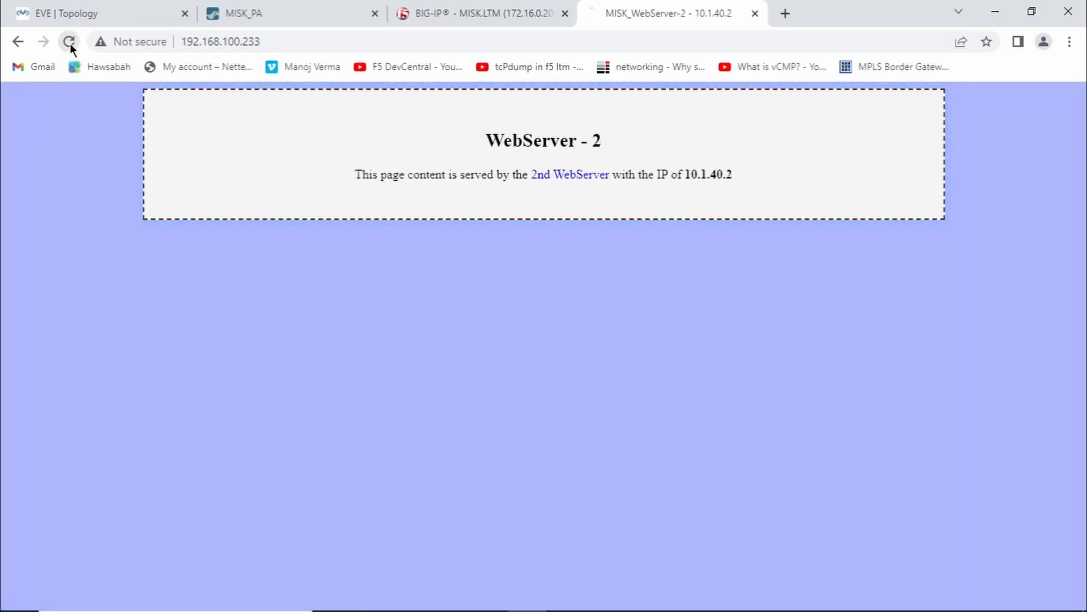
click(70, 43)
click(70, 43)
click(70, 43)
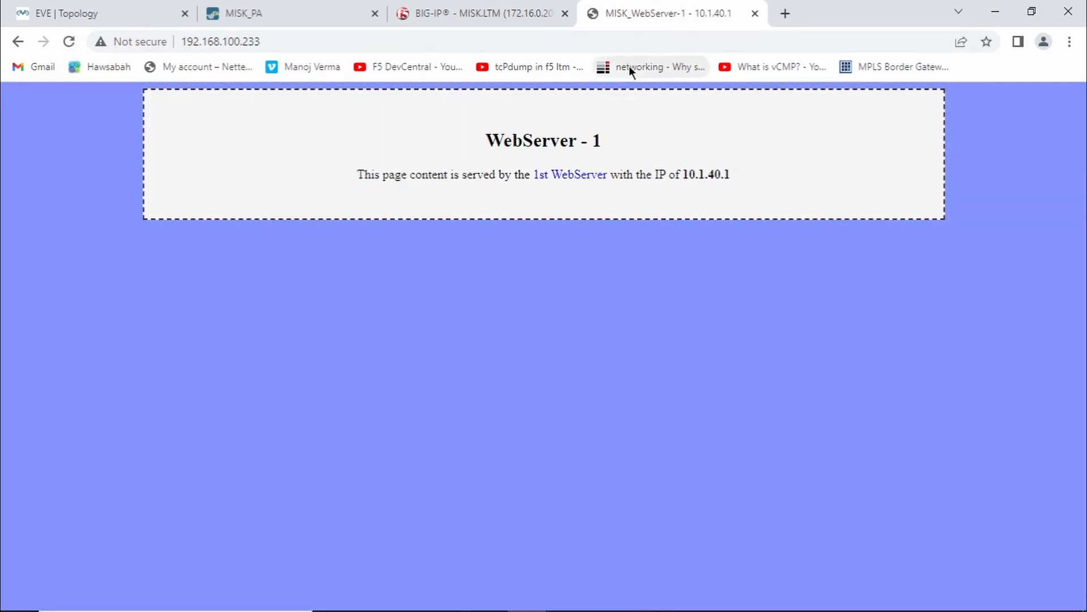
Step: Set the LOCAL_WEBSERVERS virtual server's default persistence profile to Cookie_Persist in BIG-IP and apply the update
click(481, 7)
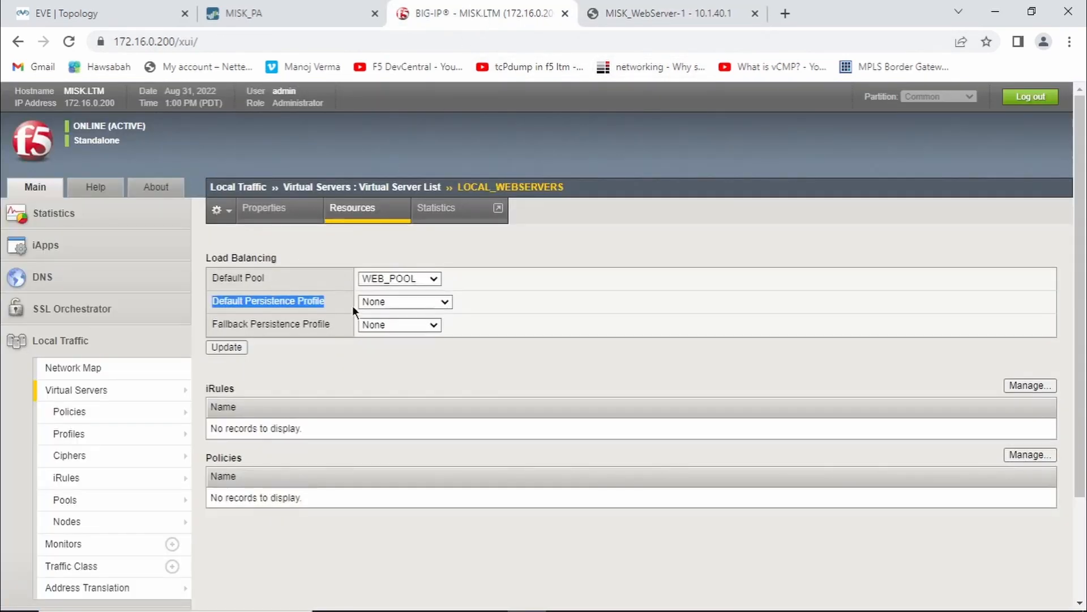
click(394, 301)
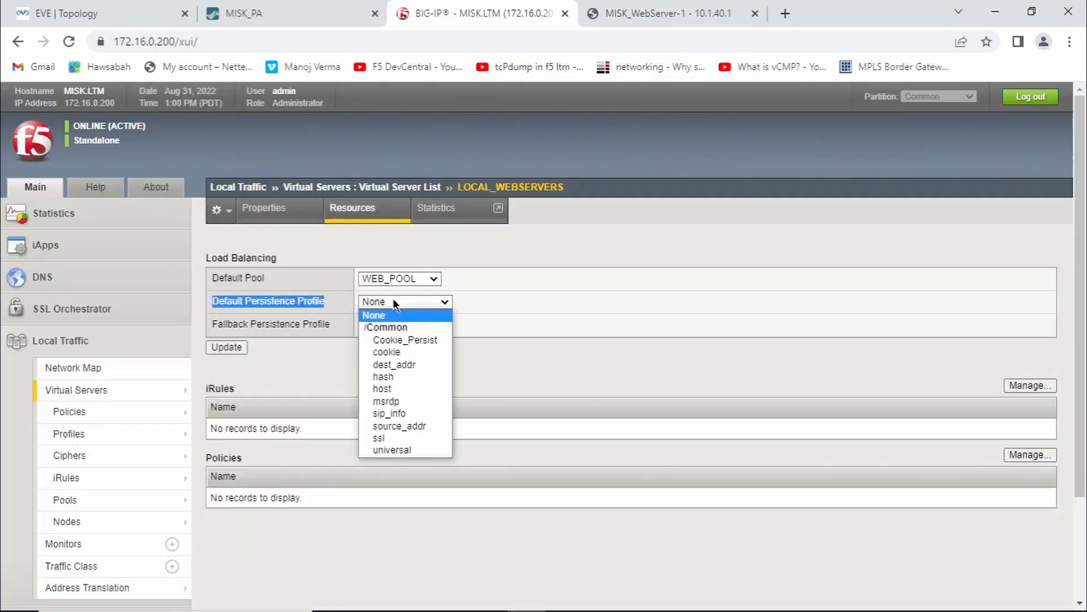
click(409, 341)
drag(209, 325, 345, 328)
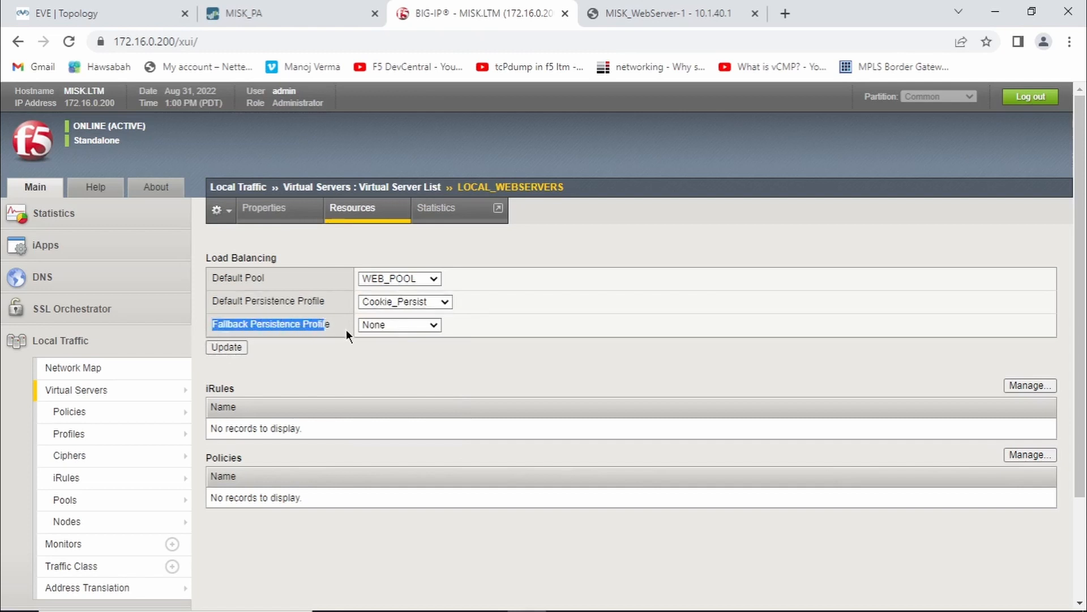
click(225, 350)
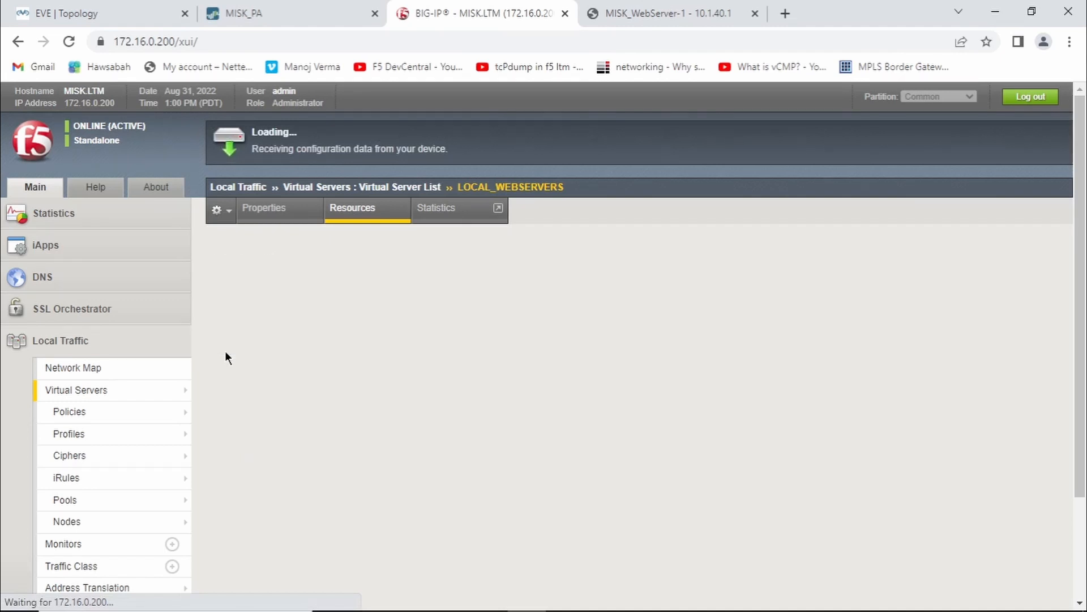
Step: Reload the 192.168.100.233 page repeatedly to check which web server responds with Cookie_Persist applied
click(651, 13)
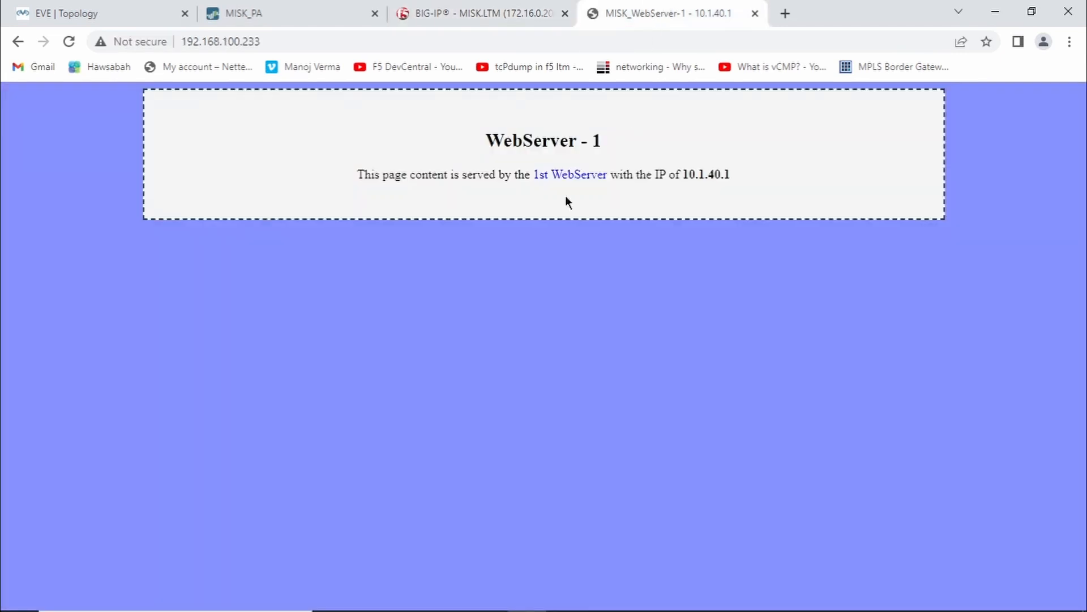
click(71, 42)
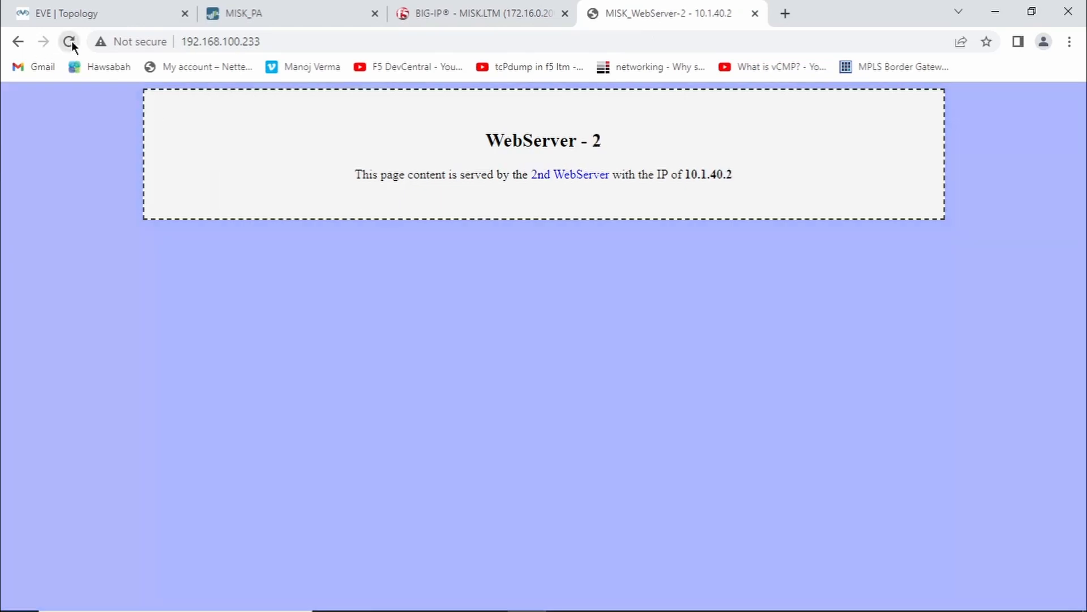
click(71, 41)
click(71, 40)
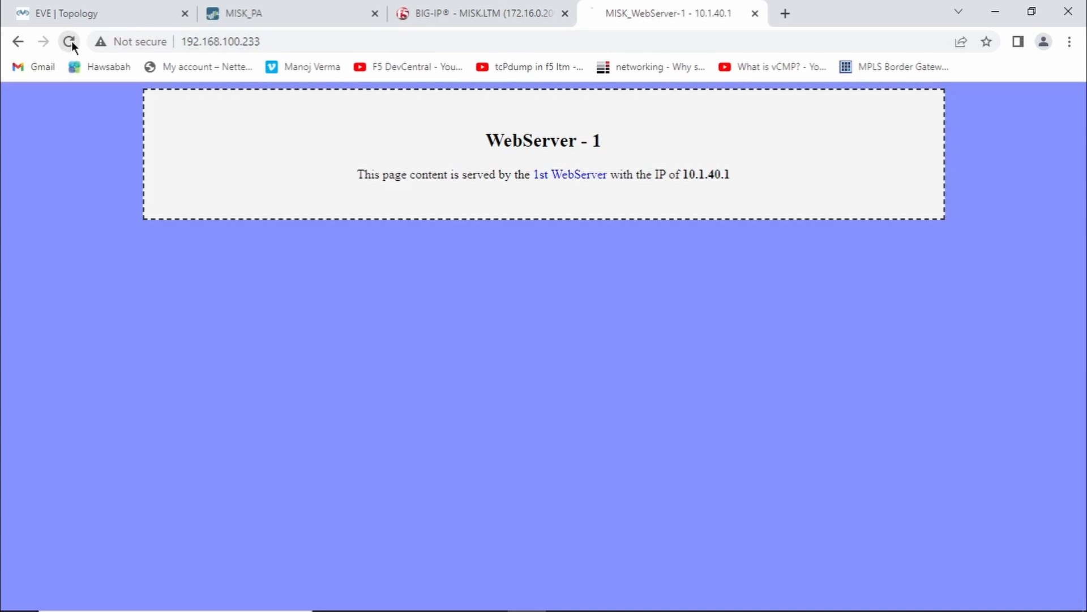
click(71, 41)
click(71, 41)
Step: Search Chrome's settings for "cooki" and open the list of all cookies and site data
click(1072, 40)
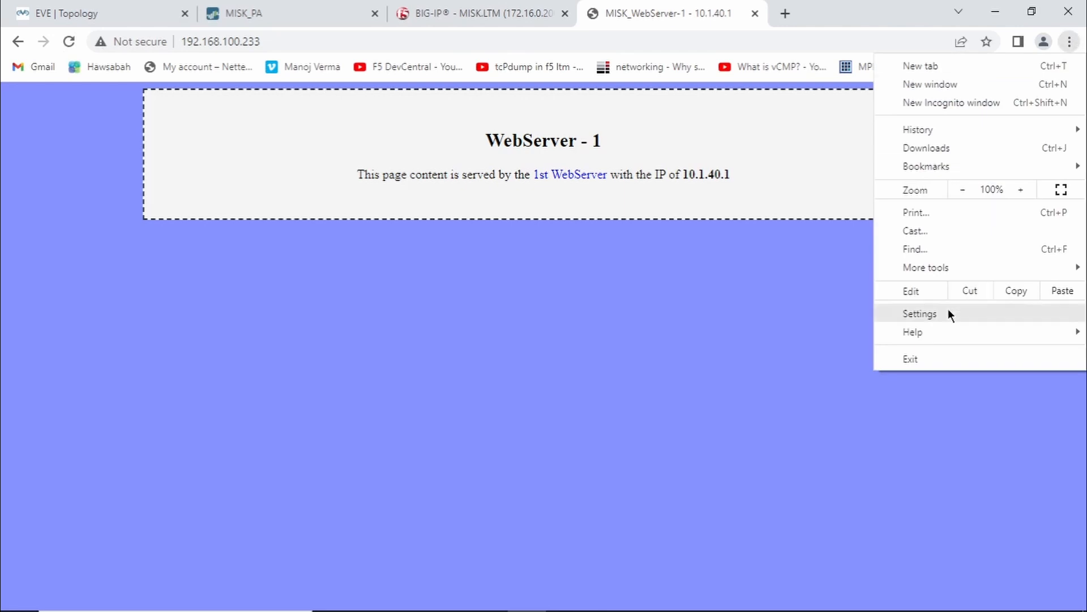
click(948, 313)
text(c)
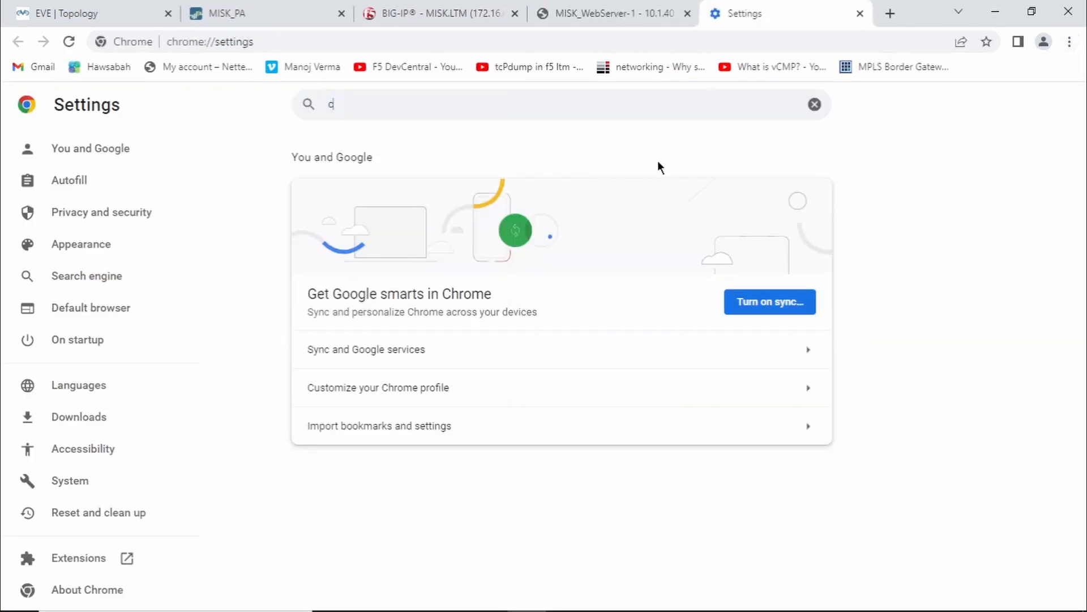
text(ooki)
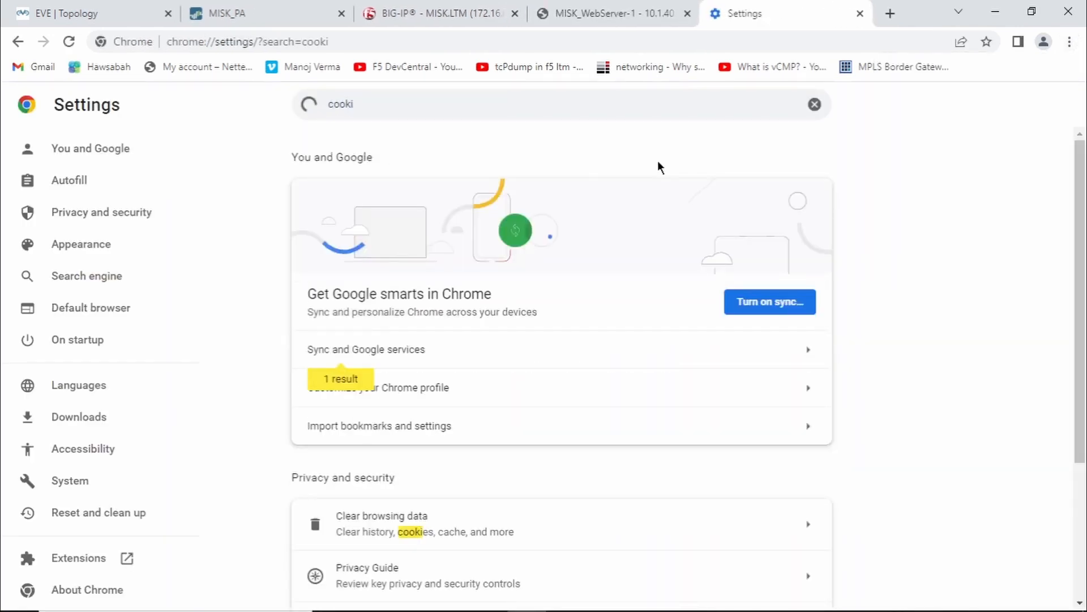
scroll(441, 499, down, 3)
click(442, 498)
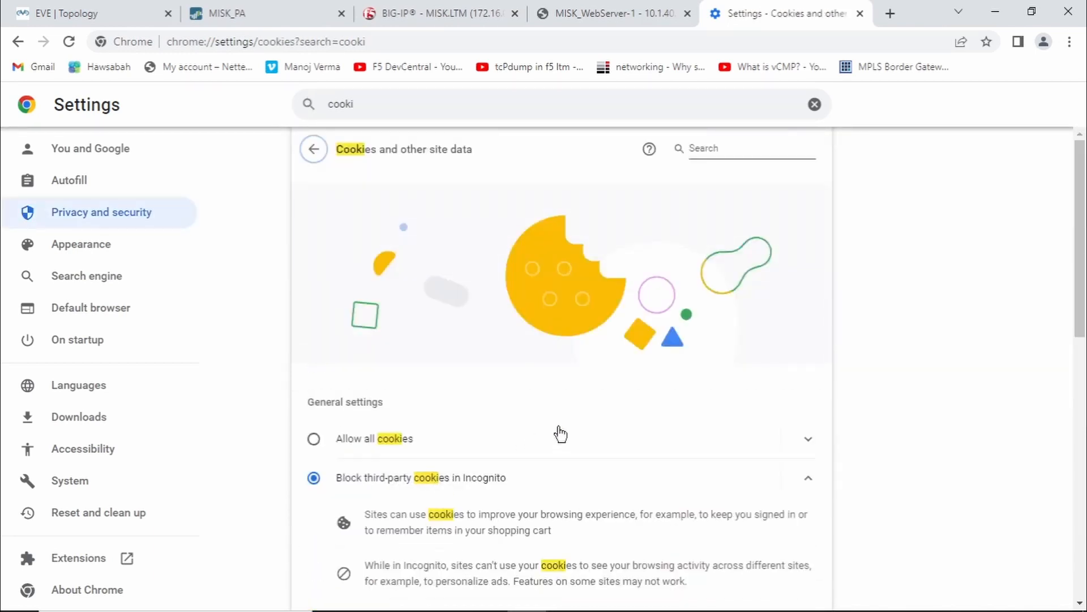
scroll(560, 433, down, 5)
scroll(558, 434, down, 3)
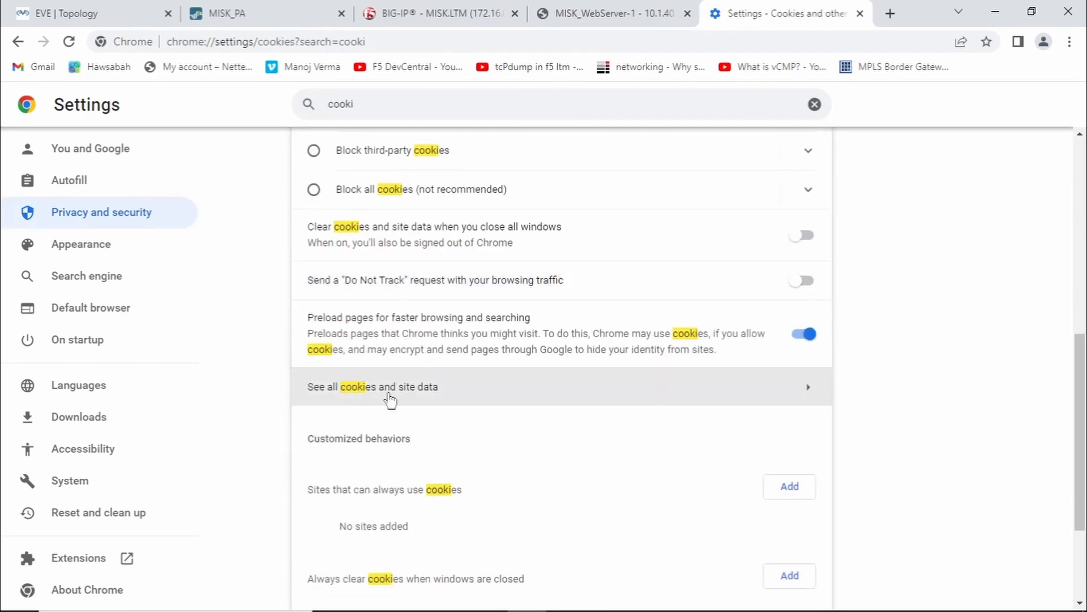
click(391, 400)
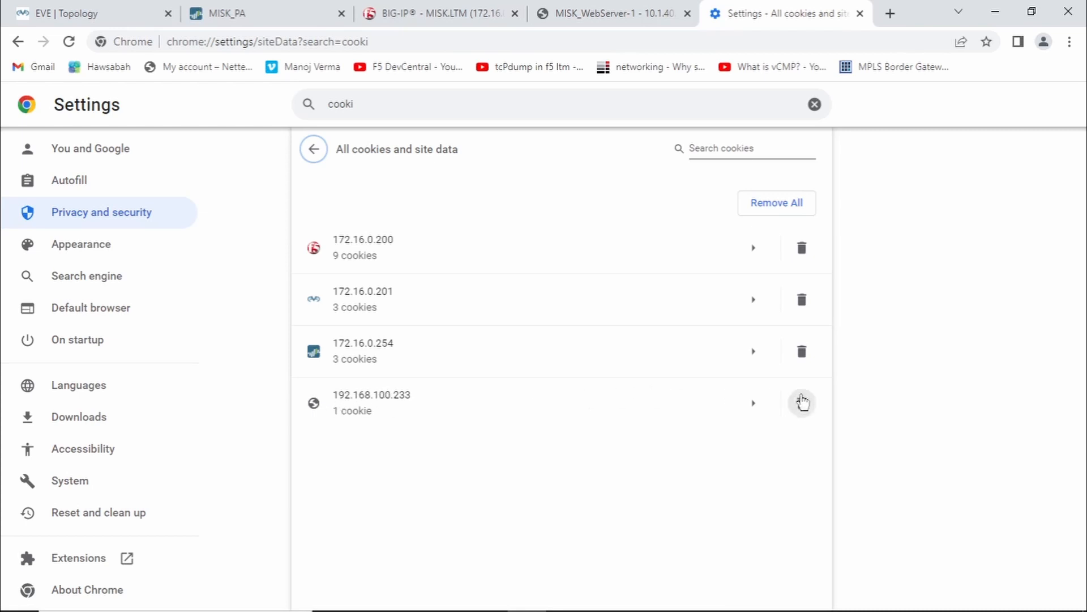
Step: Examine the details of the BIGipServerWEB_POOL cookie stored for 192.168.100.233, including its name, content and expiry
click(711, 413)
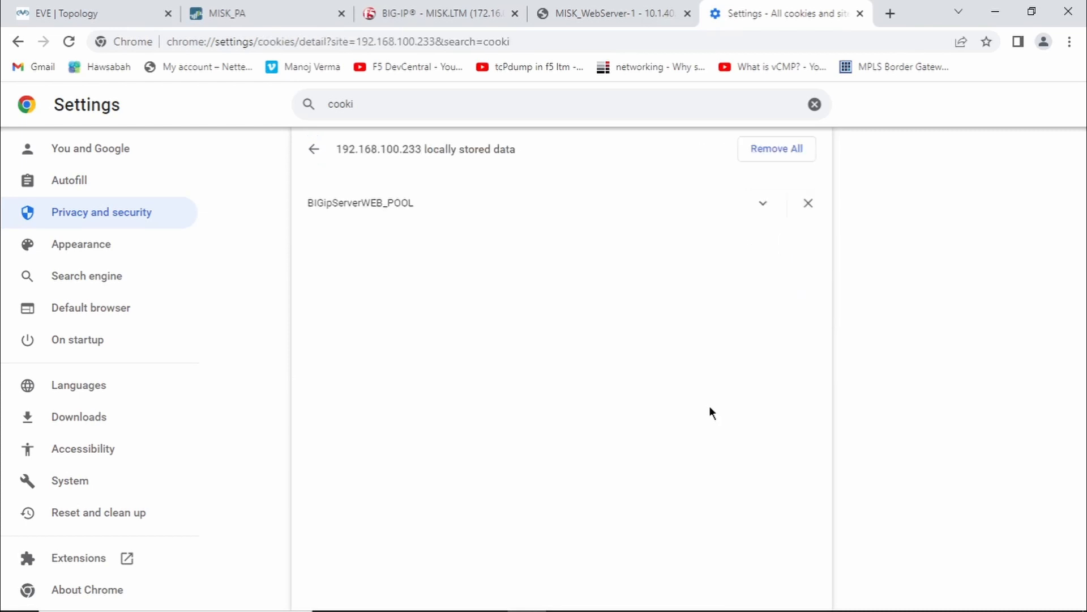
click(407, 221)
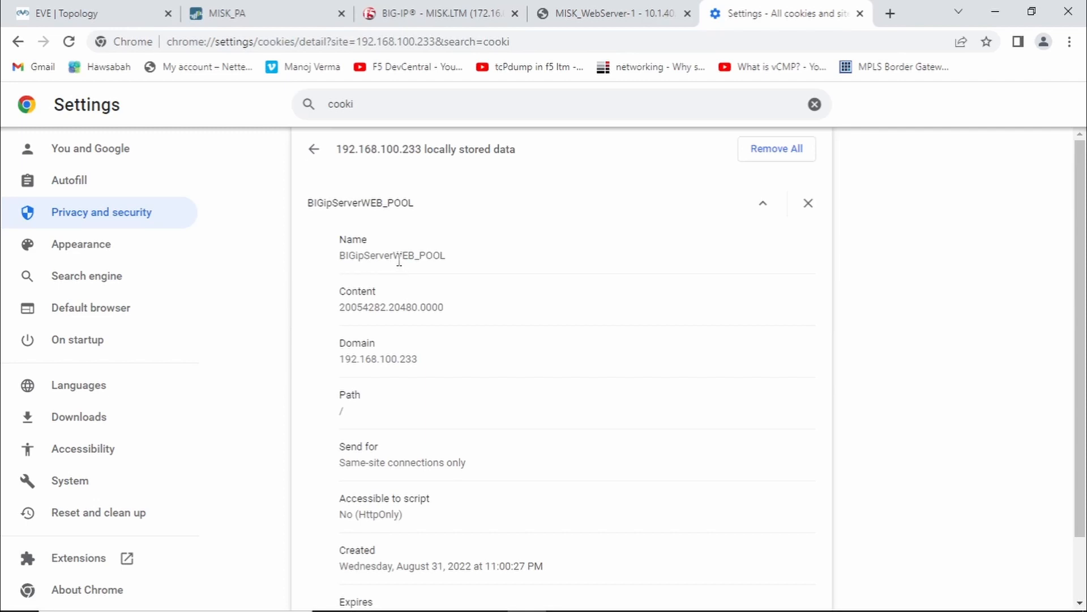
click(365, 310)
scroll(458, 365, down, 2)
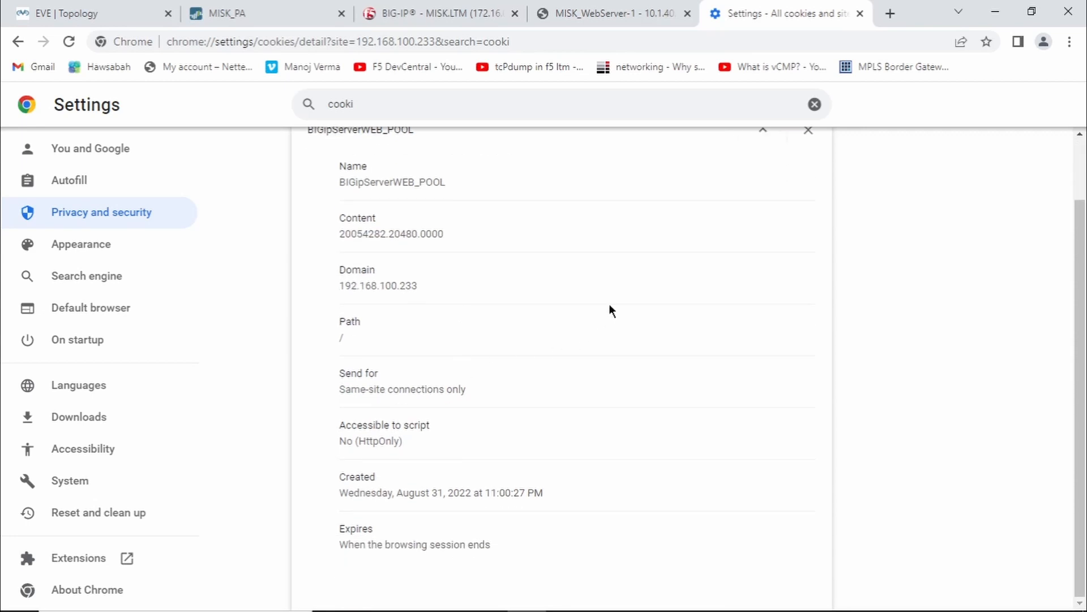
Step: Open the Cookie_Persist persistence profile in BIG-IP and enable custom values for all its configuration settings
click(395, 15)
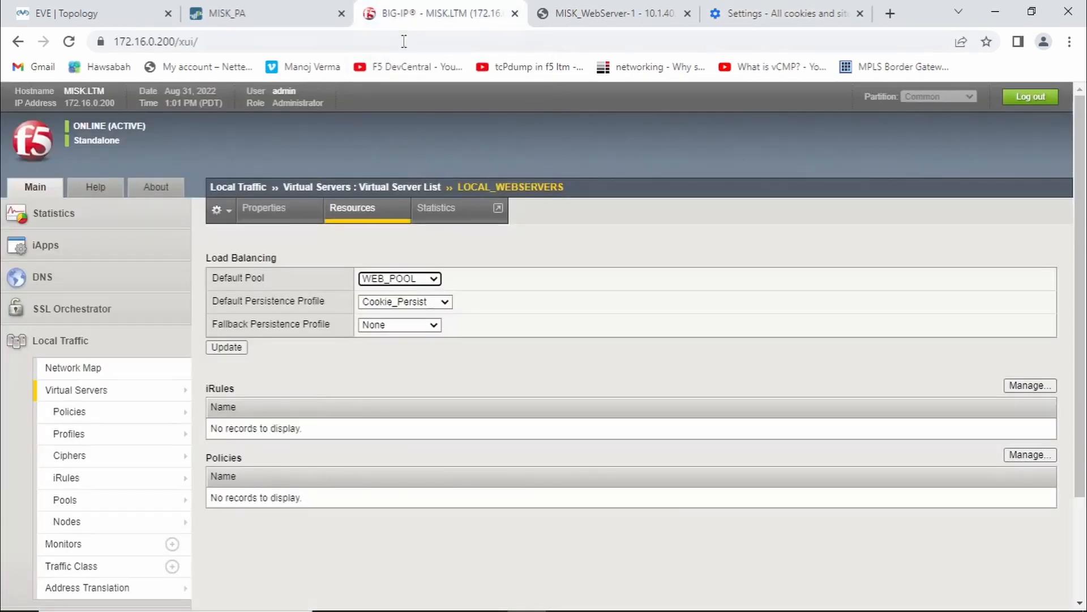
mouse_move(175, 434)
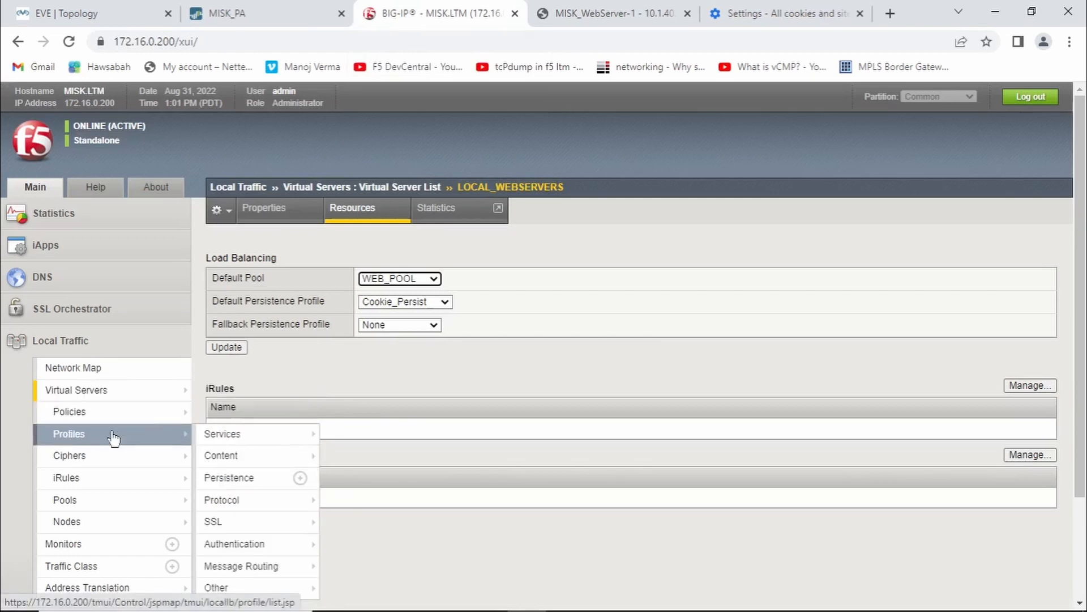
click(252, 480)
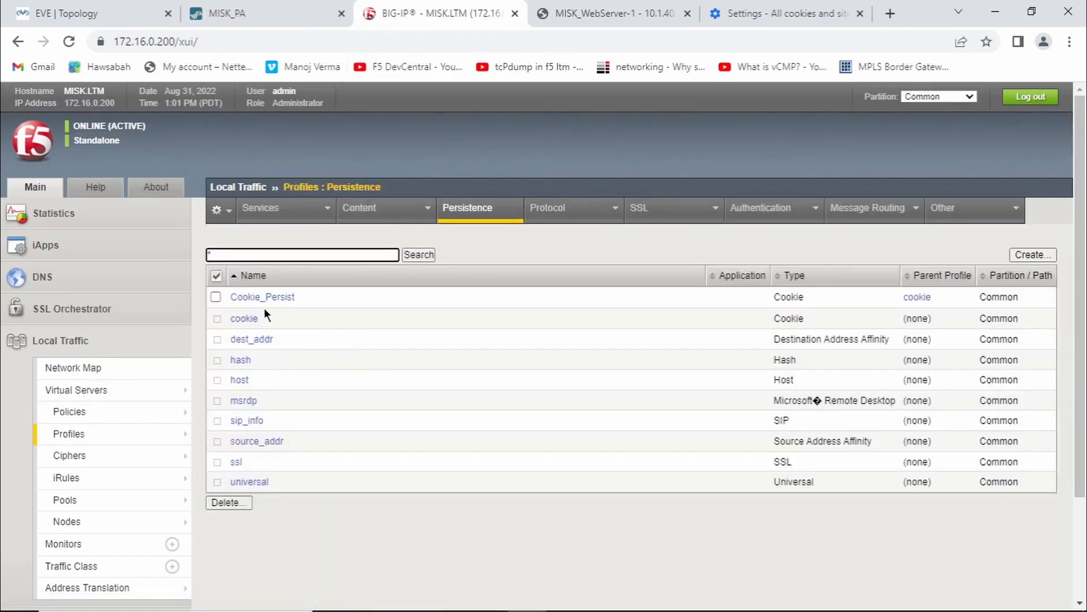
click(262, 304)
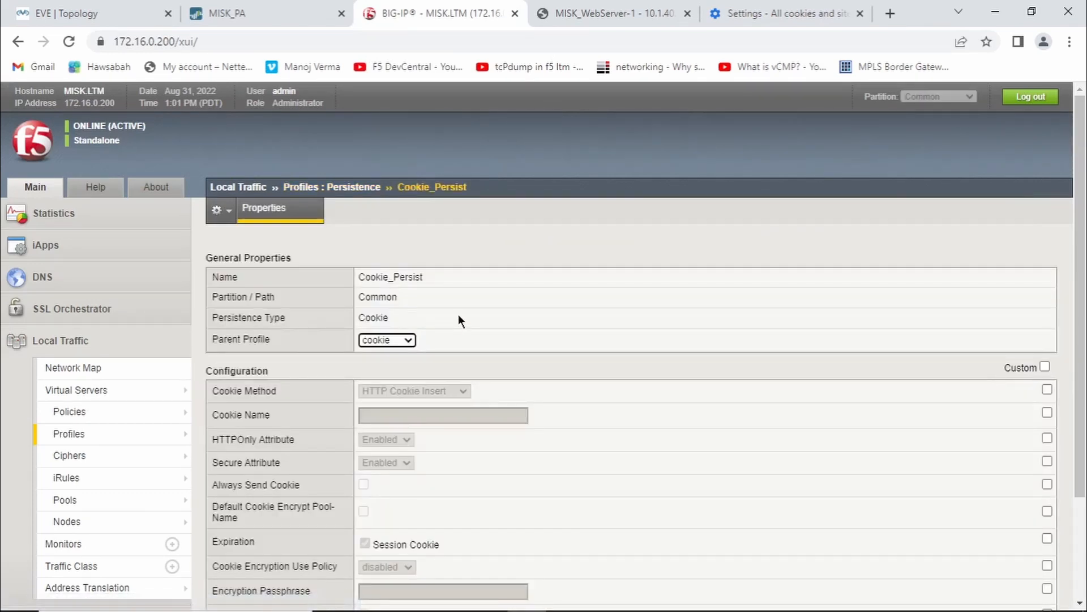
click(1045, 366)
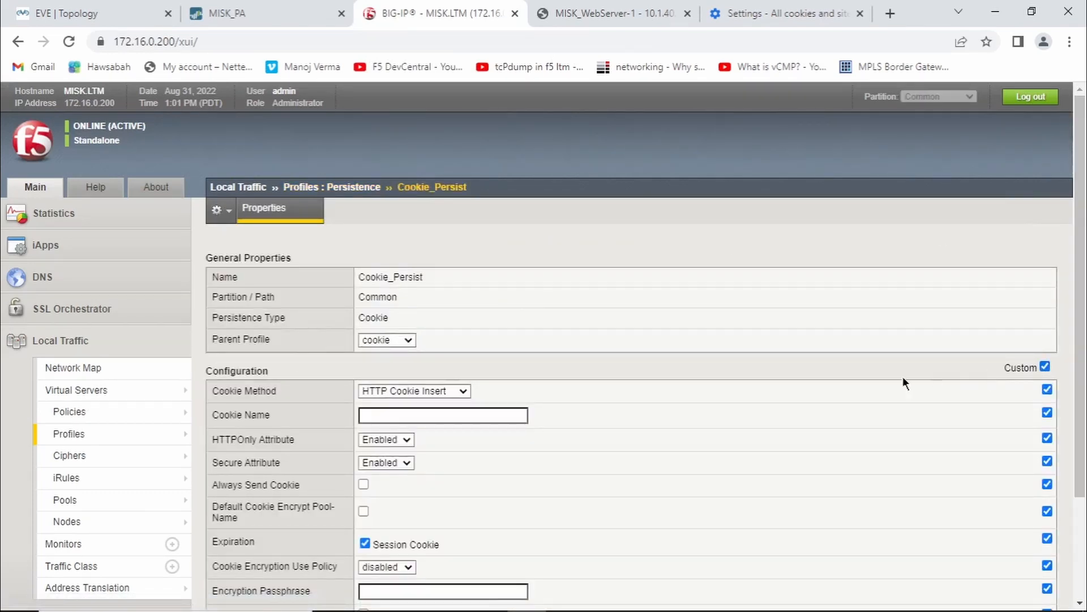
Step: Set the Cookie_Persist profile's cookie name to LAB_BIGIP_persist
scroll(801, 374, down, 1)
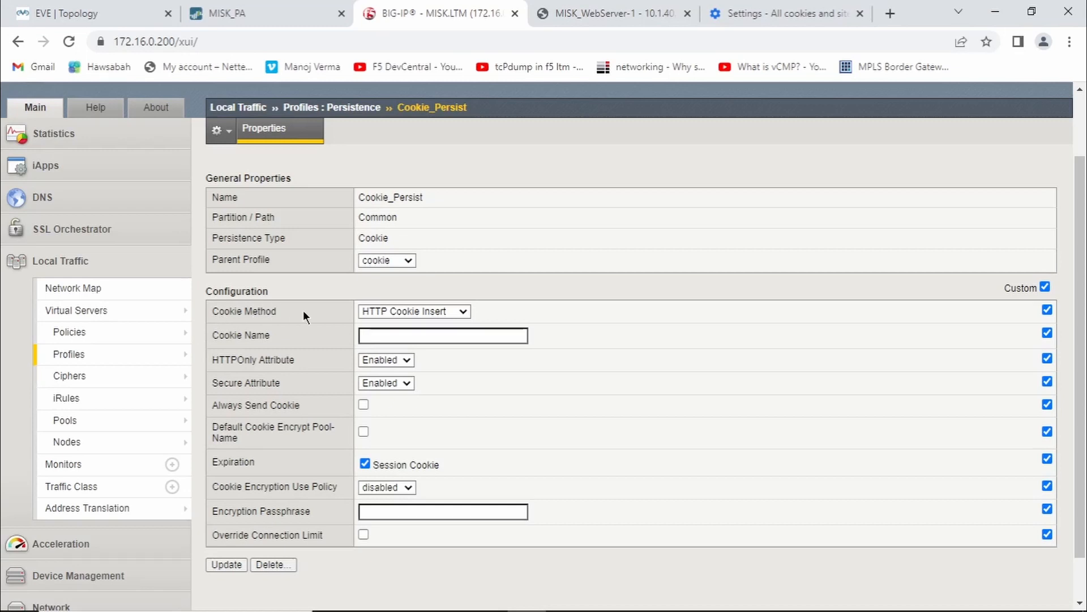
click(371, 332)
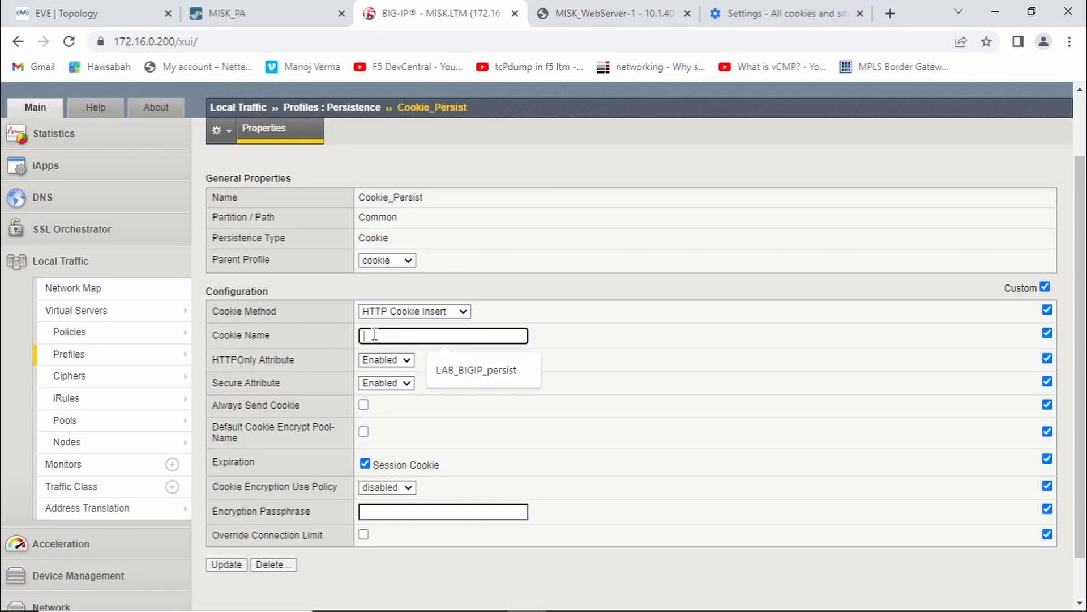
click(481, 365)
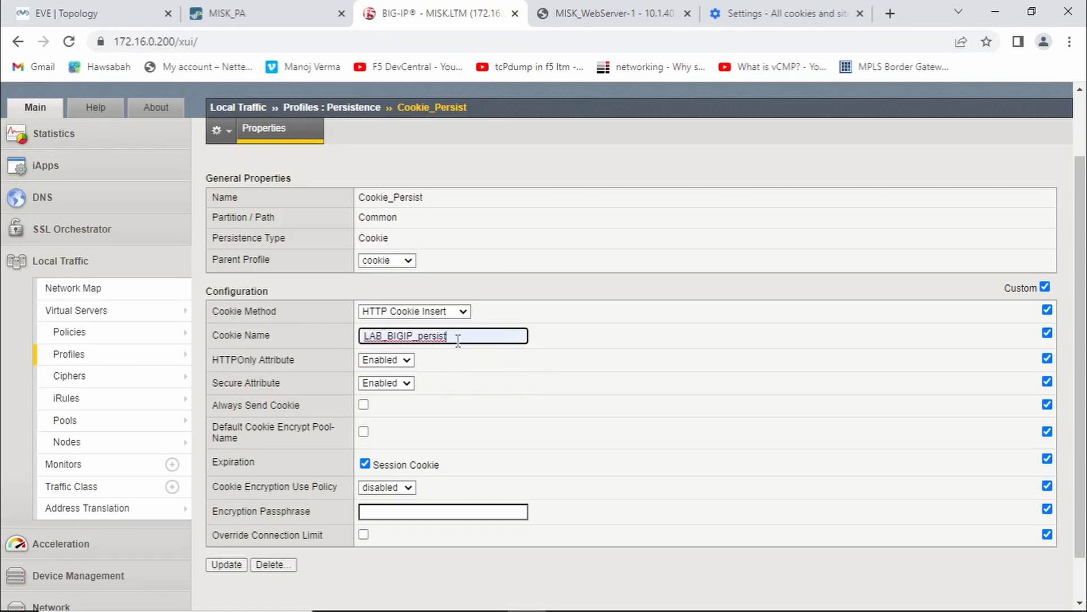
Step: Set the cookie encryption use policy to required, enter the encryption passphrase, and update the Cookie_Persist profile
click(385, 488)
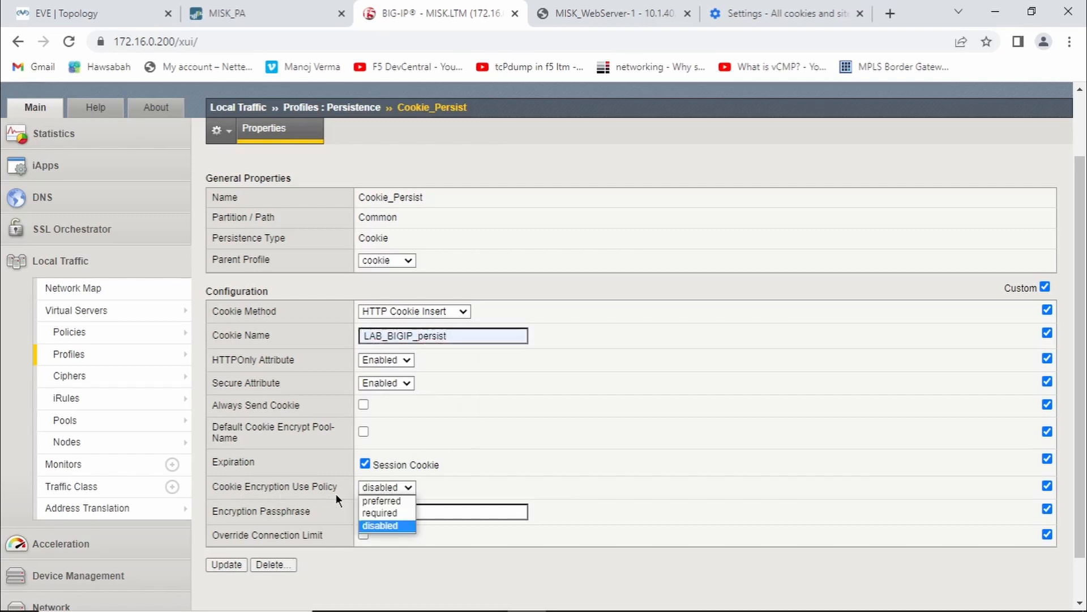
click(376, 512)
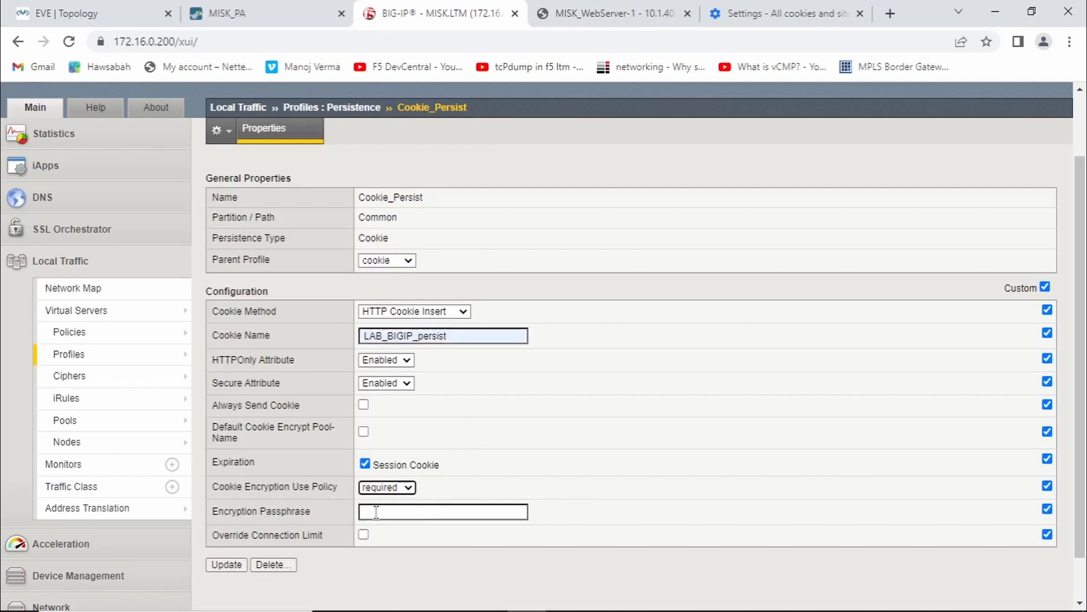
click(440, 507)
text(••••)
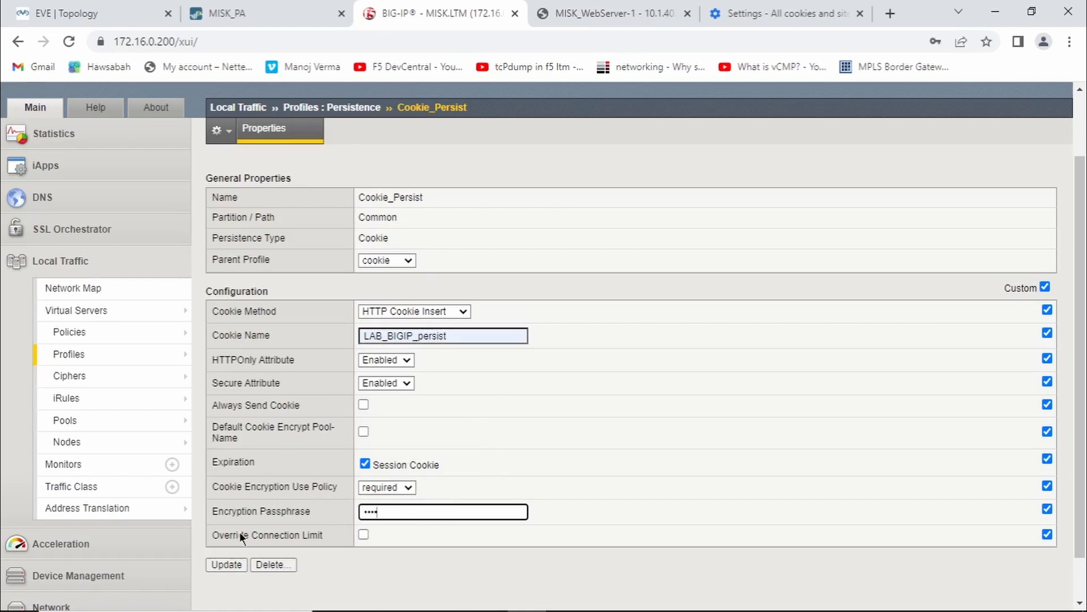
click(221, 565)
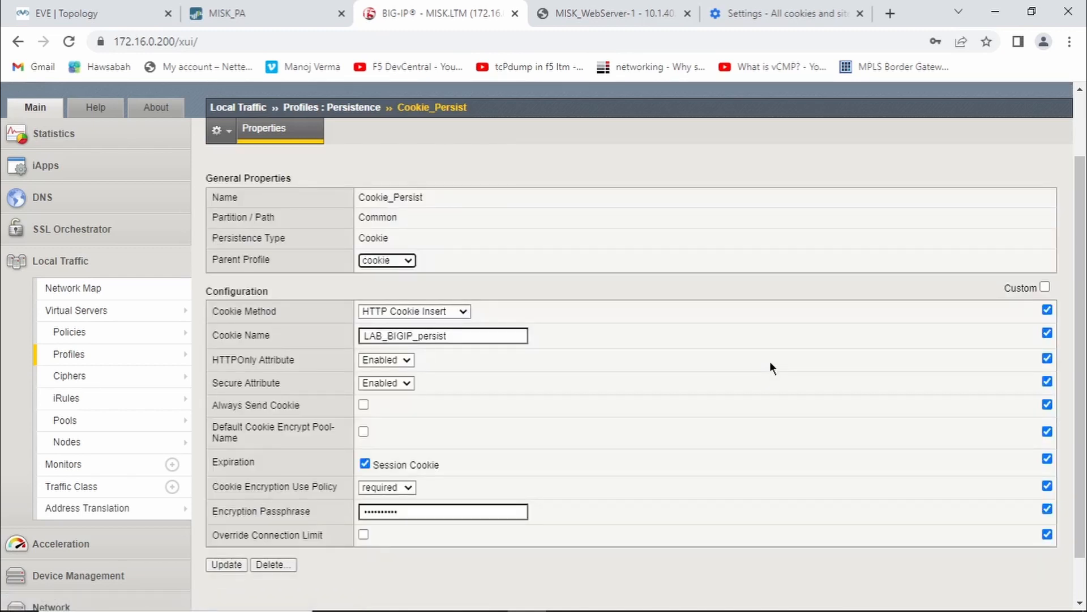
Step: Reload the 192.168.100.233 page several times to test persistence with the encrypted, custom-named cookie
click(630, 11)
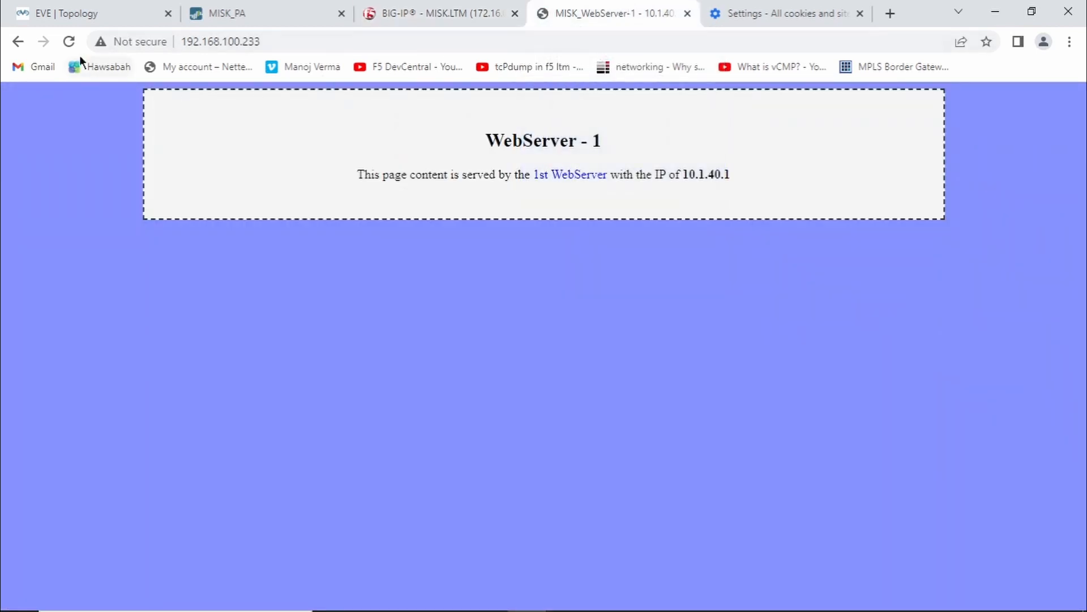
click(69, 42)
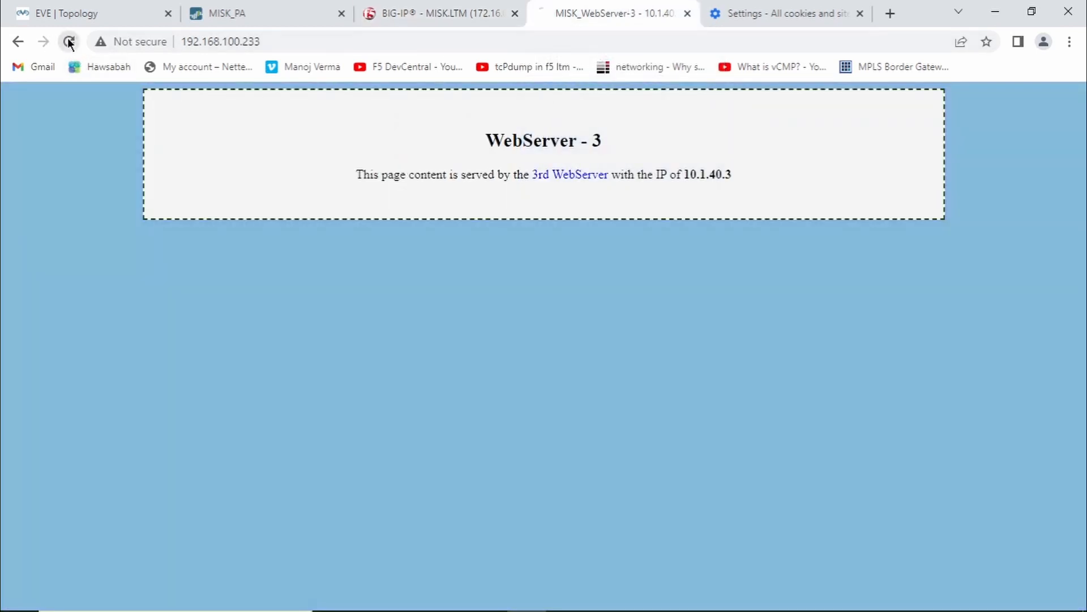
click(69, 43)
click(70, 43)
click(69, 42)
click(69, 43)
Step: Refresh the cookie data stored for 192.168.100.233 in Chrome's settings and inspect the encrypted content of the LAB_BIGIP_persist cookie
click(795, 22)
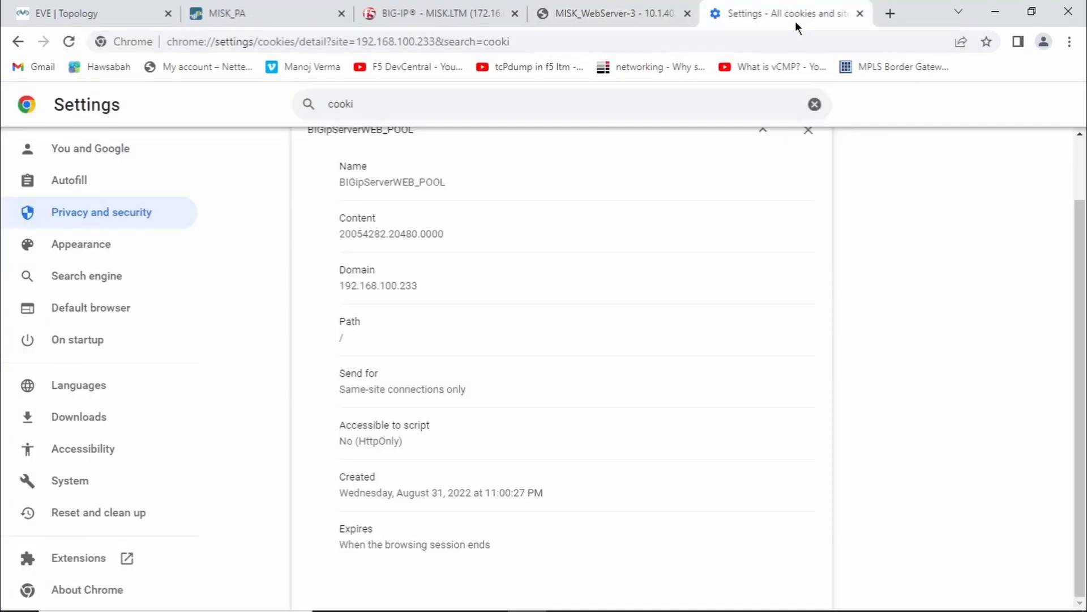
scroll(883, 265, up, 2)
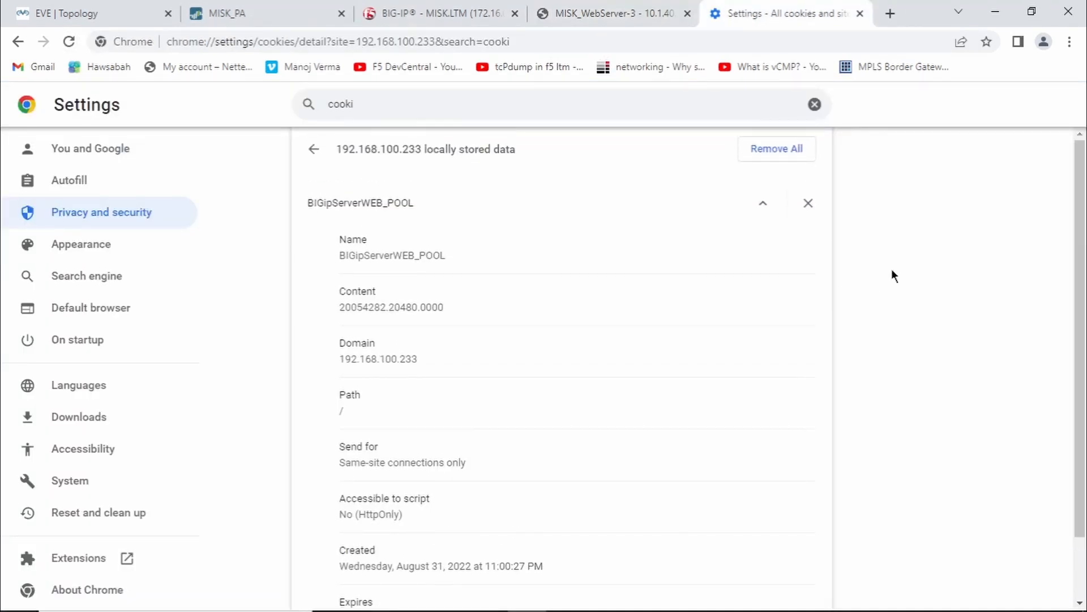
click(314, 149)
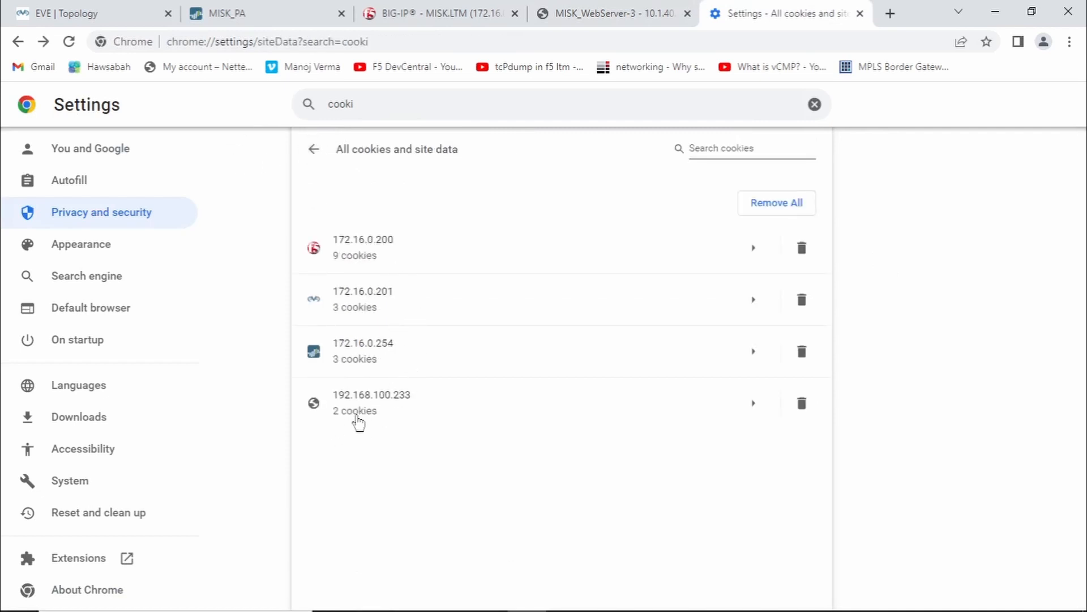
click(356, 417)
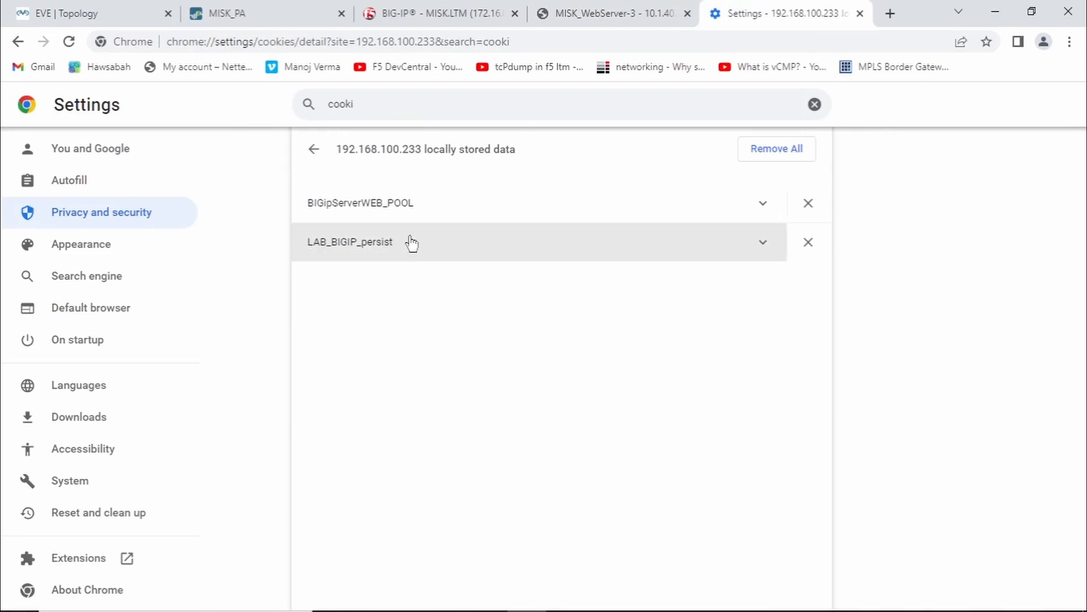
click(342, 250)
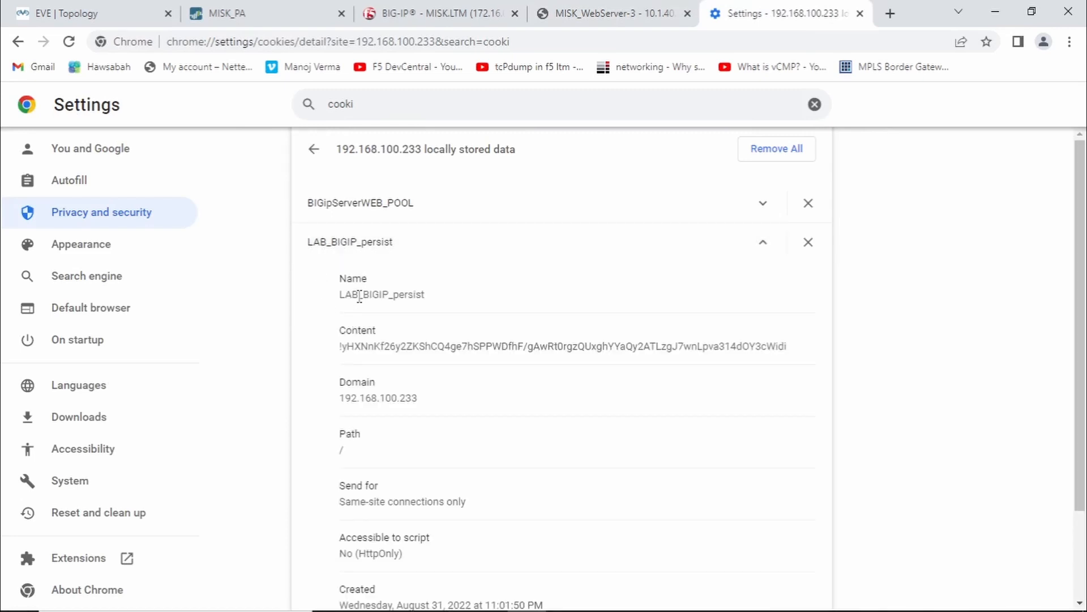
drag(338, 350, 613, 335)
drag(754, 335, 793, 346)
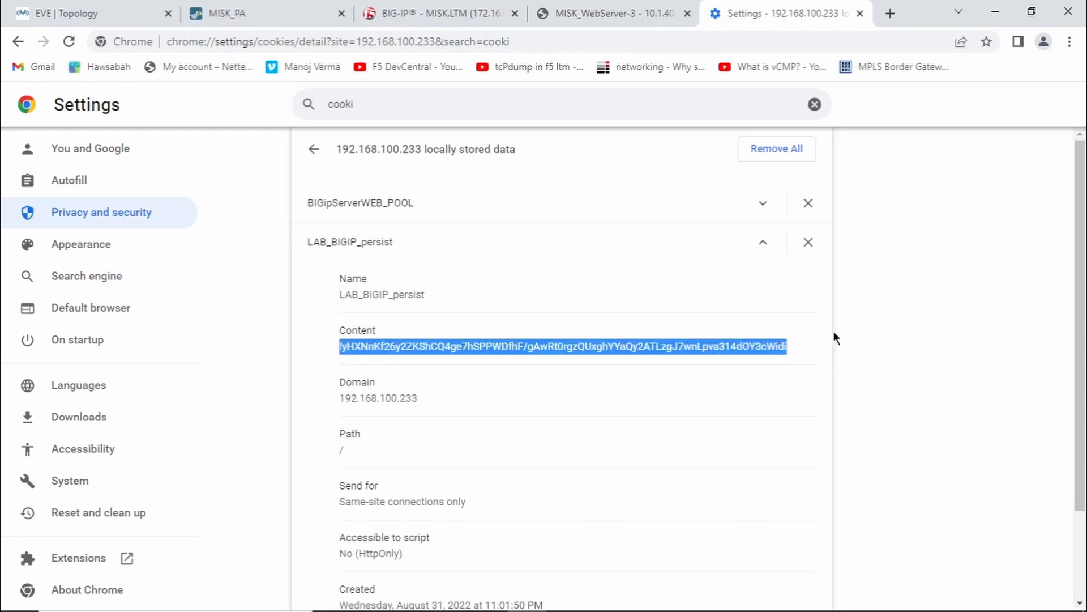
Step: Switch to the Palo Alto firewall and refresh its NAT policies to check the Out_to_DMZ rule's hit count
click(281, 22)
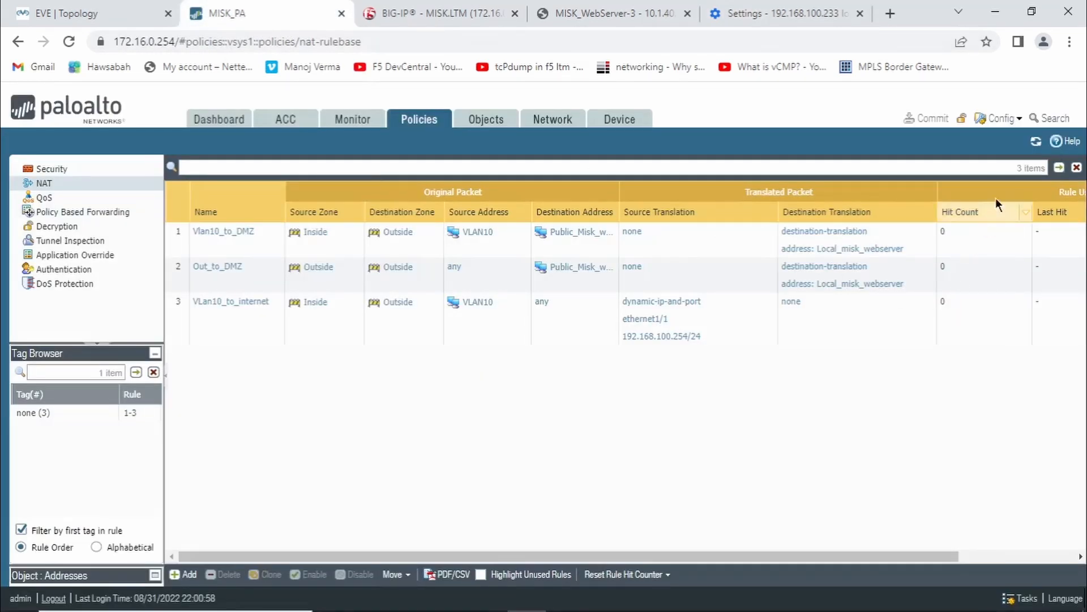
click(1036, 141)
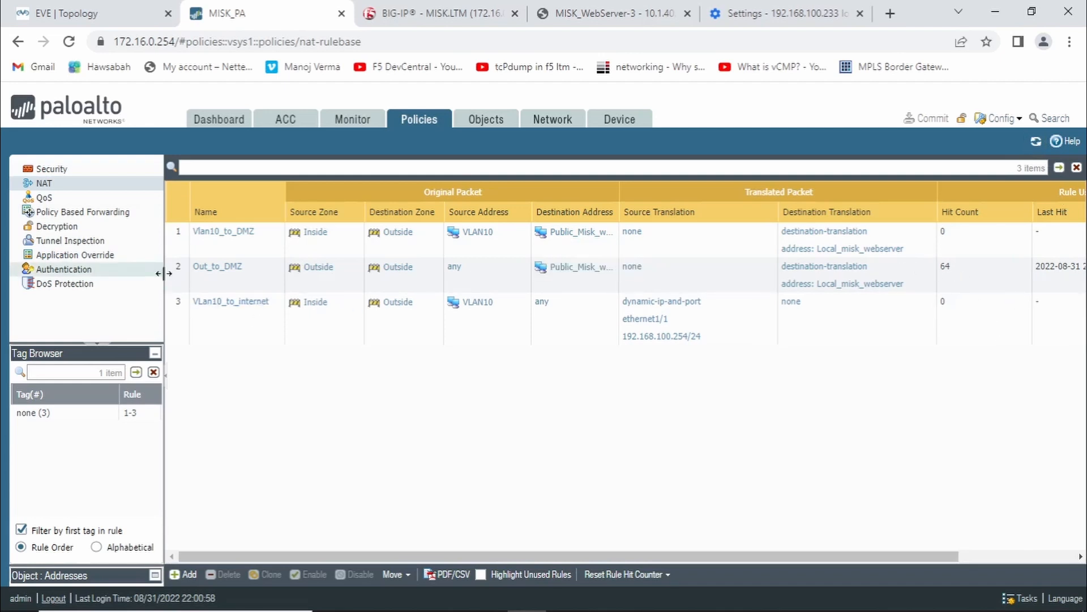
click(960, 270)
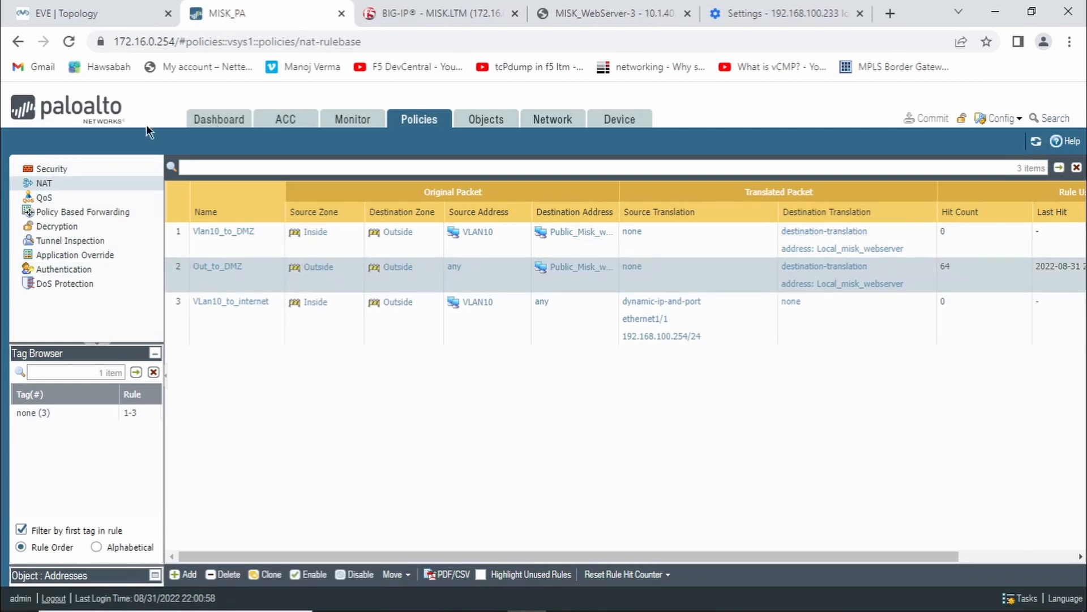
Step: Show the firewall's security policy rules to check their hit counts
click(51, 169)
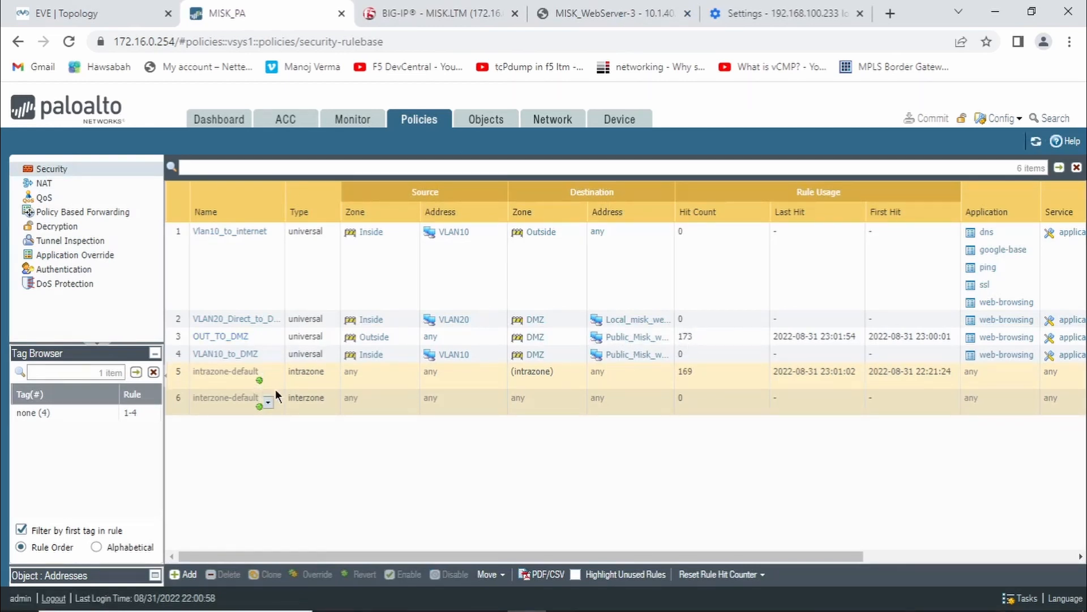
Step: Switch to the EVE topology, open PC-1's console with ultravnc_wrapper and launch Firefox on it
click(48, 7)
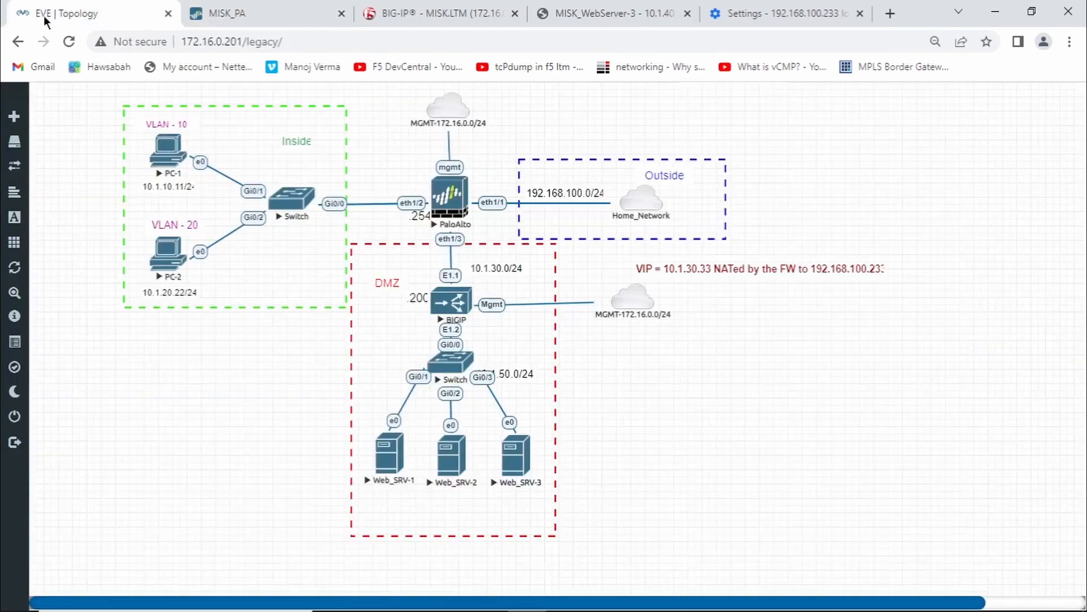
click(175, 157)
click(535, 150)
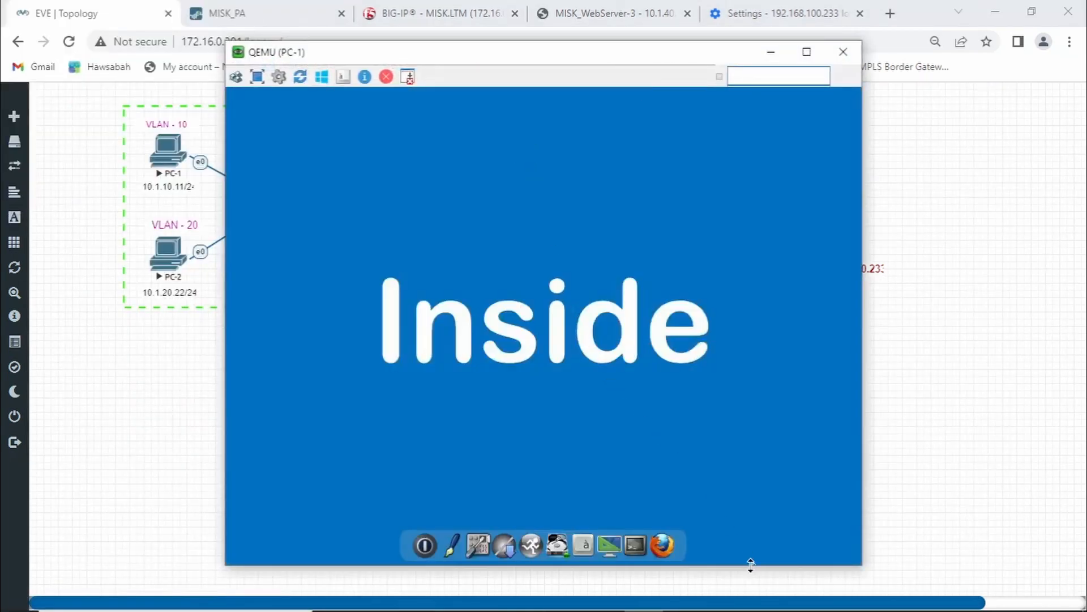
click(667, 550)
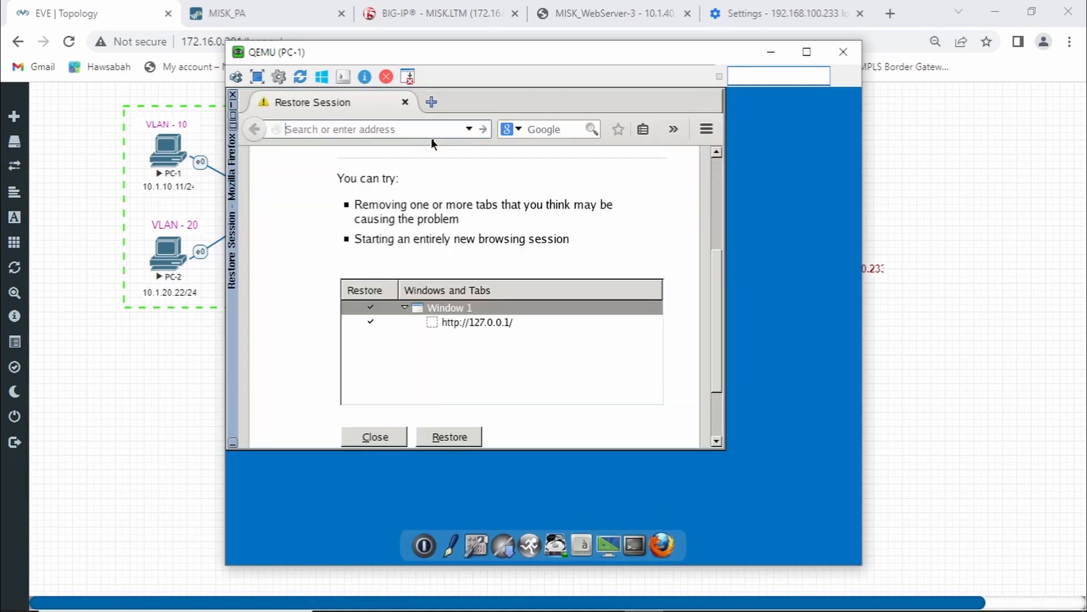
Step: Load 192.168.100.233 in PC-1's Firefox, reload the page twice to test persistence, and close the console
text(192.)
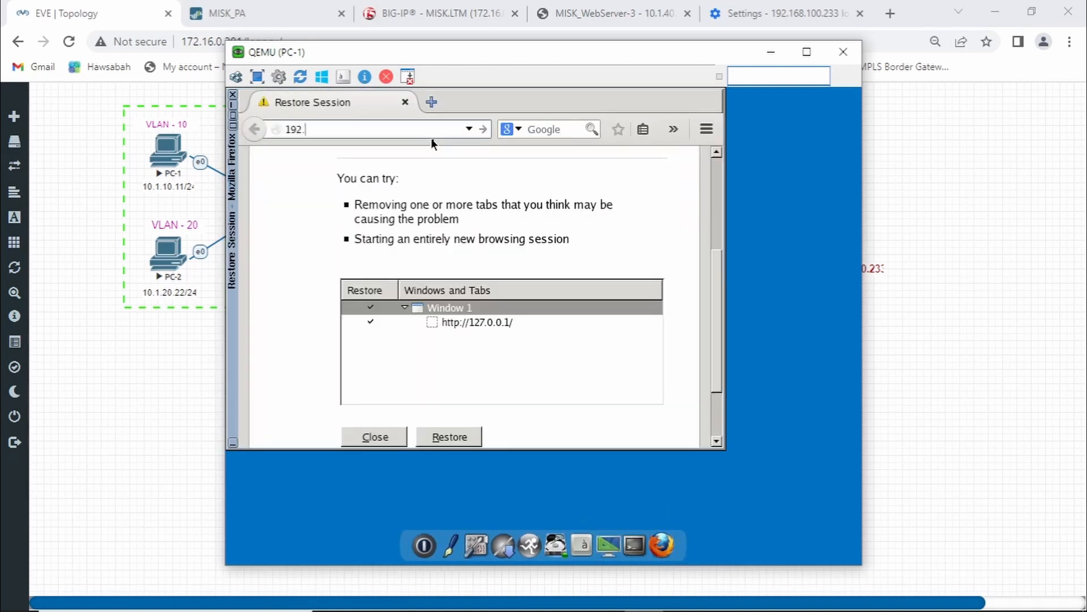
text(168.100.233)
key(Return)
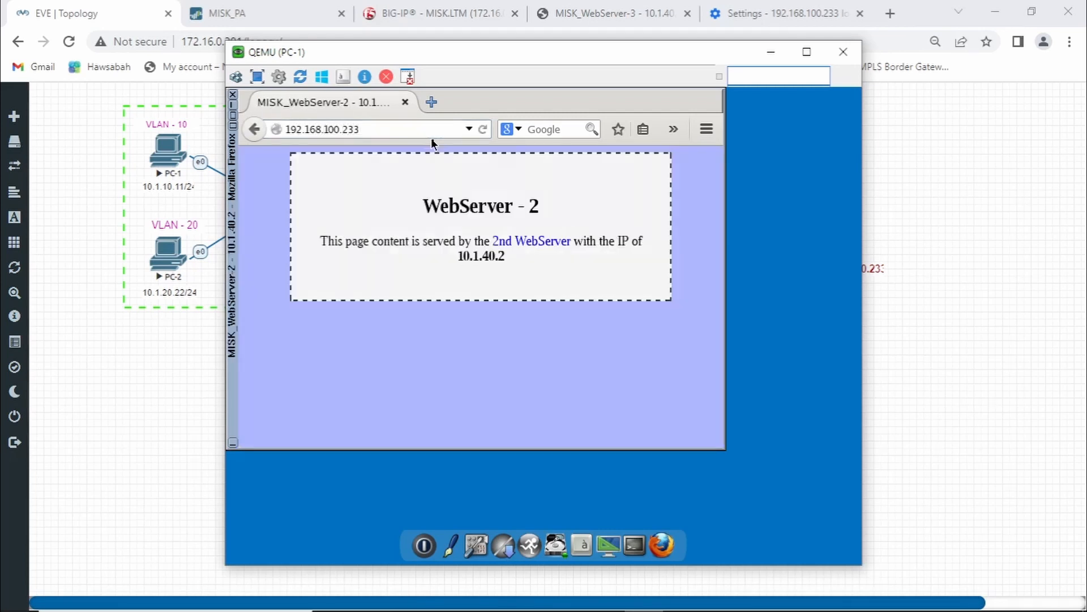
click(485, 131)
click(485, 130)
click(843, 54)
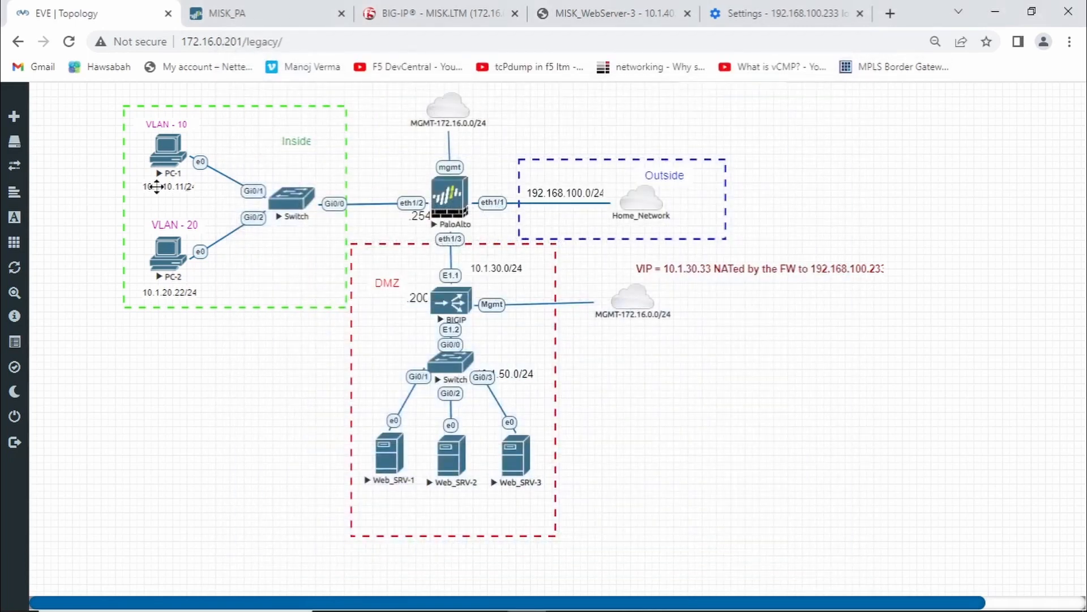
Step: Open PC-2's console from the topology with ultravnc_wrapper and launch Firefox on it
click(180, 266)
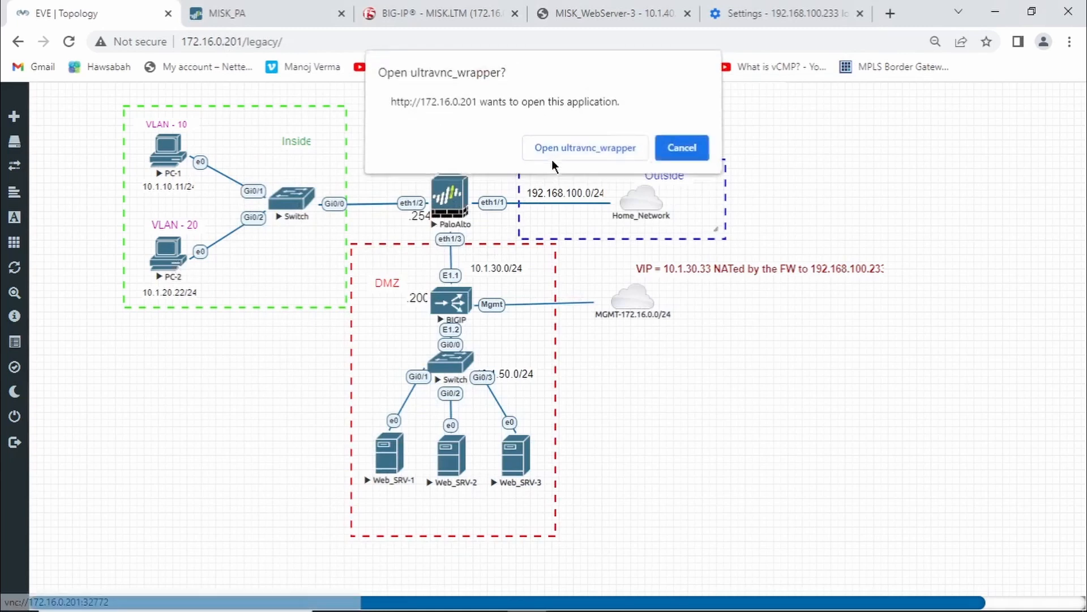
click(552, 158)
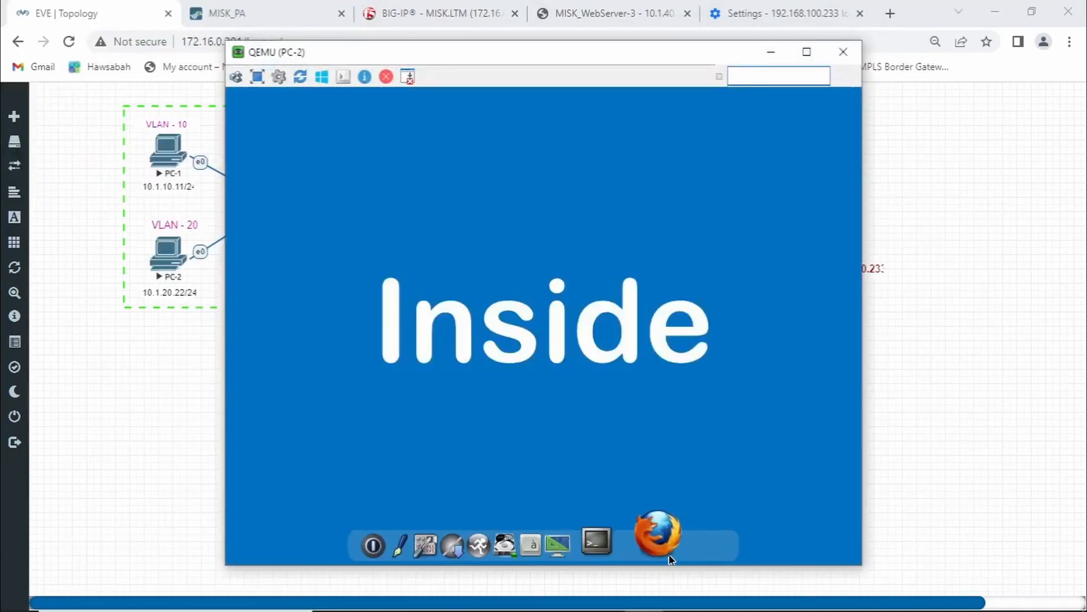
click(670, 557)
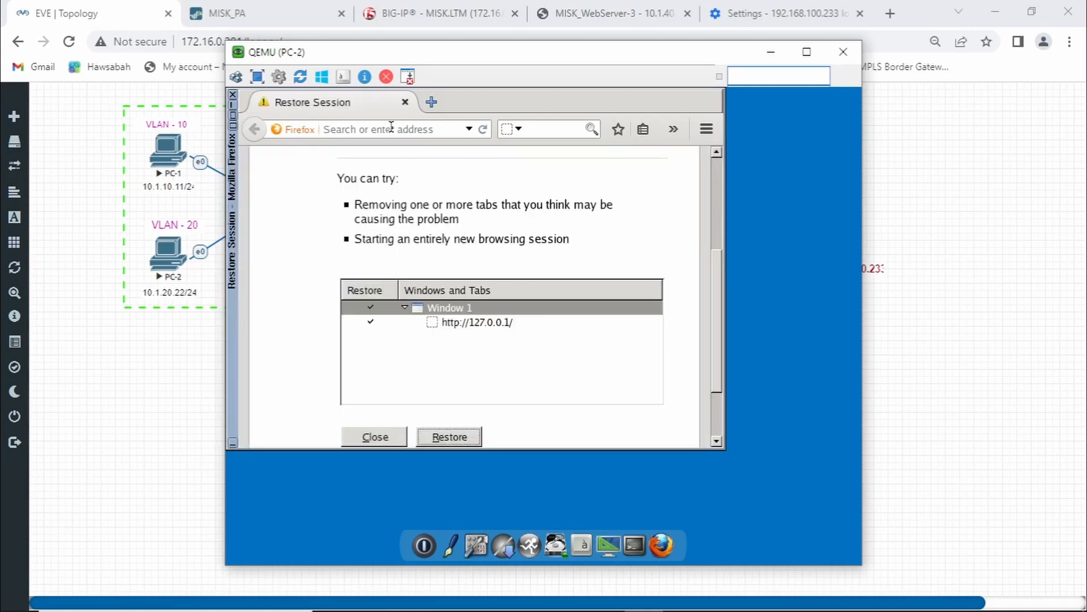
Step: Load 10.1.30.33 in PC-2's Firefox, reload the page twice to test persistence, and minimize the console
click(391, 128)
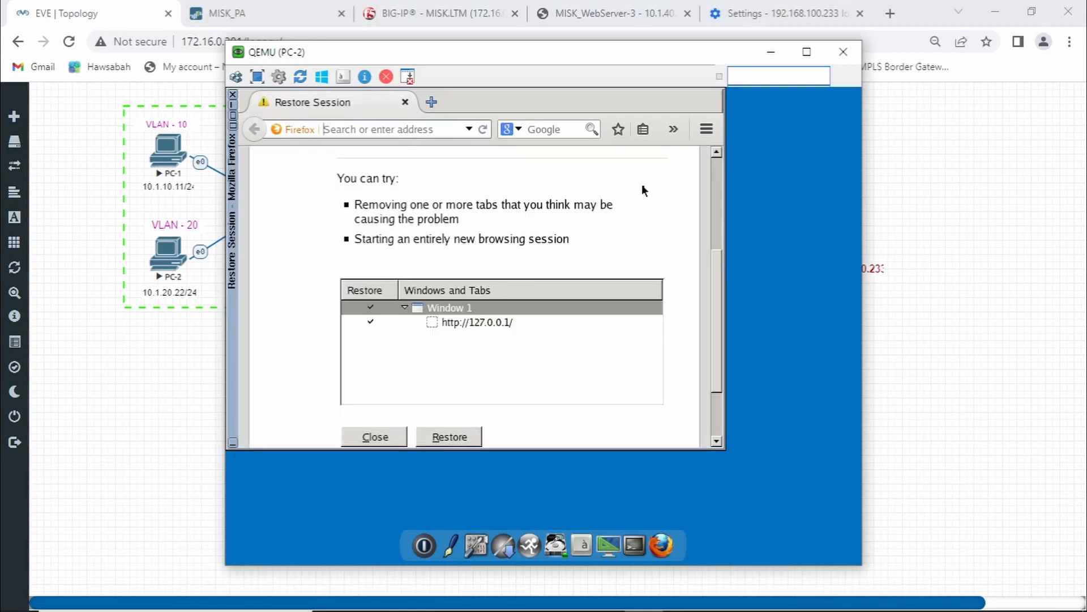
text(10.1)
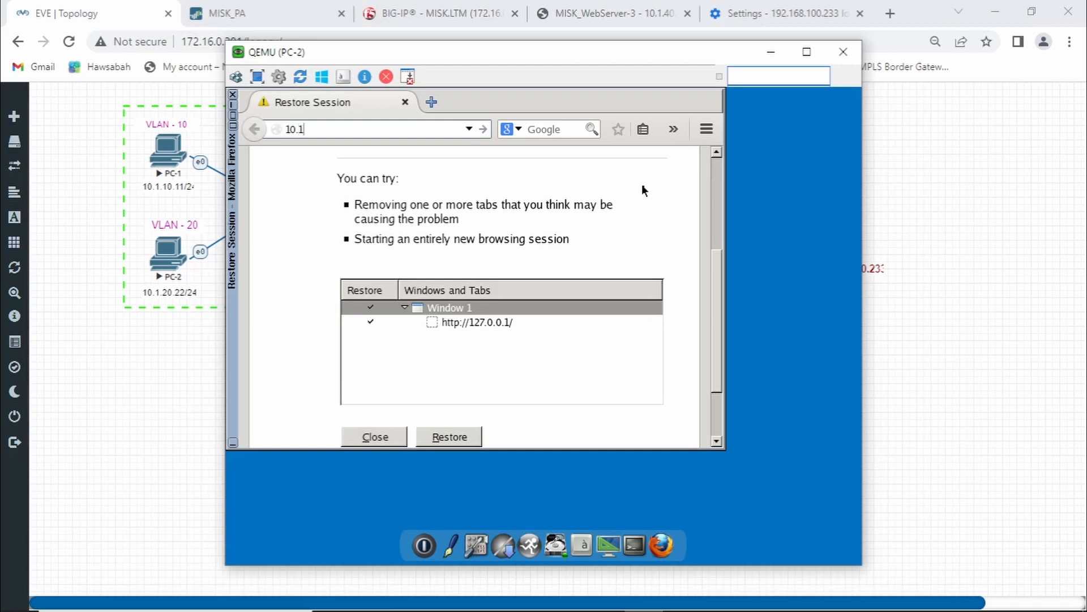
text(.30.33)
key(Return)
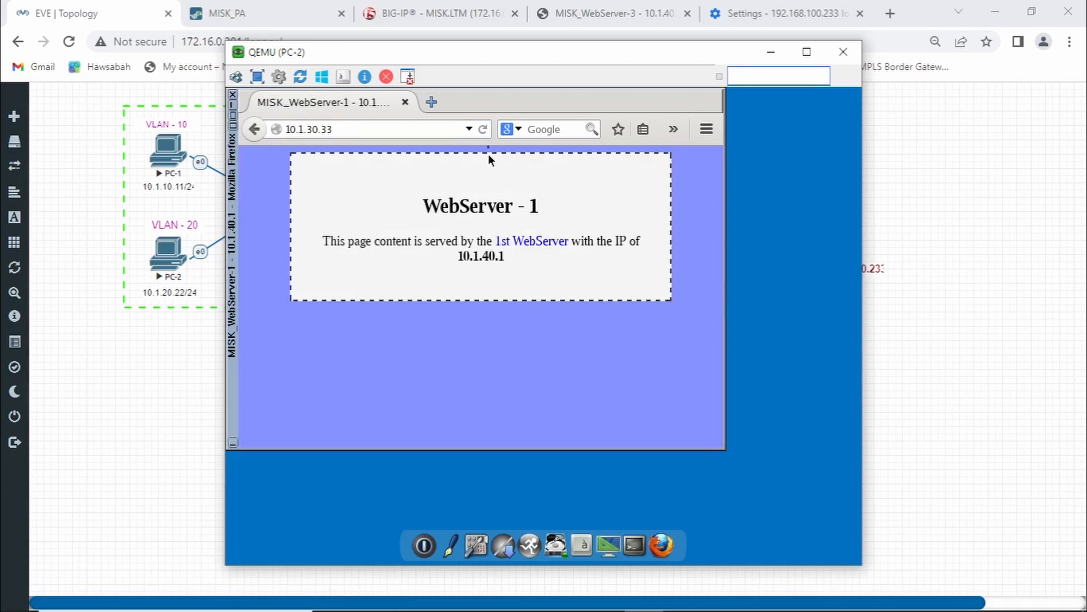
click(486, 130)
click(486, 130)
click(773, 59)
Step: Switch to the Palo Alto firewall and refresh its security policies to check the rules' hit counts
click(283, 14)
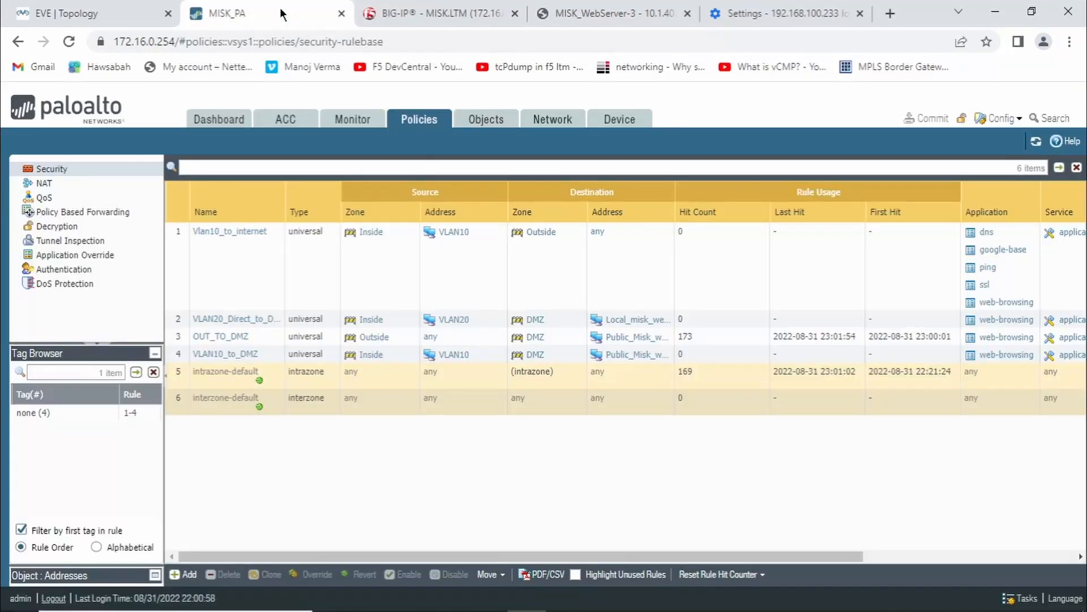
click(1036, 143)
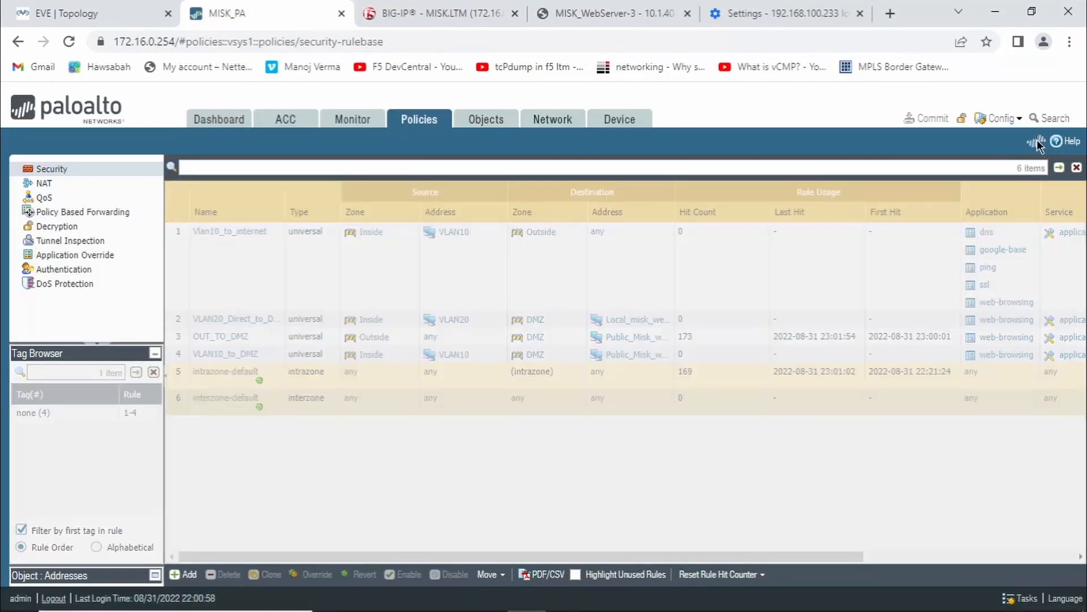